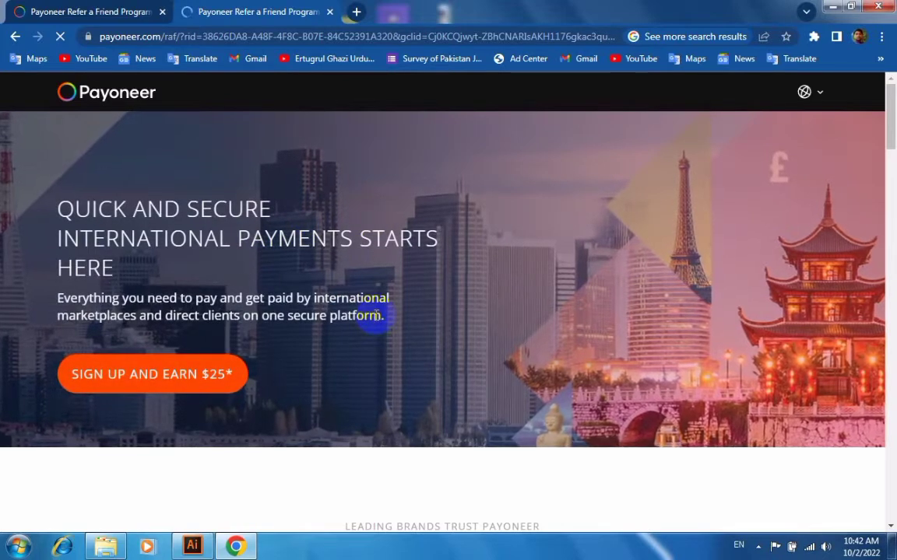
Browse the Refer a Friend page and start sign-up via 'Sign Up and Earn $25*'.
{"action": "scroll", "coordinate": [372, 310], "scroll_direction": "down", "scroll_amount": 2}
{"action": "scroll", "coordinate": [353, 320], "scroll_direction": "down", "scroll_amount": 2}
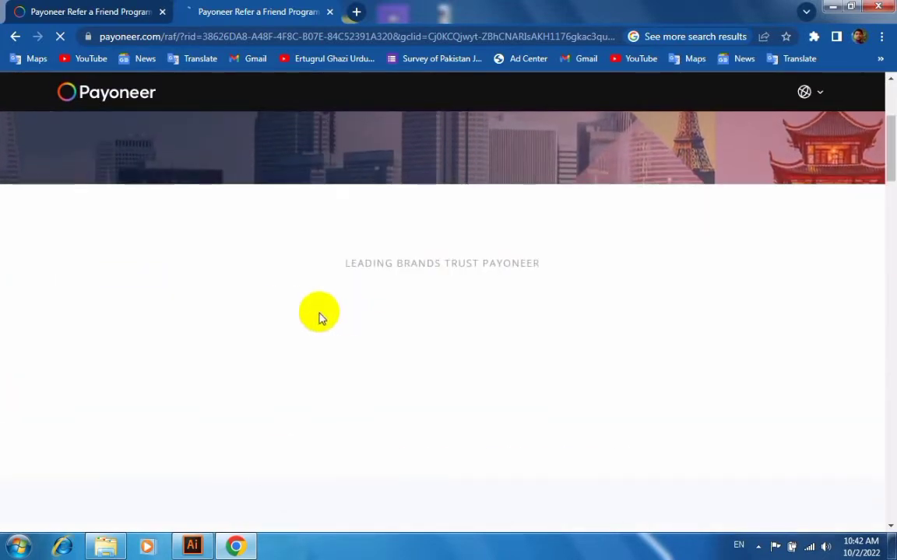
{"action": "scroll", "coordinate": [306, 257], "scroll_direction": "up", "scroll_amount": 2}
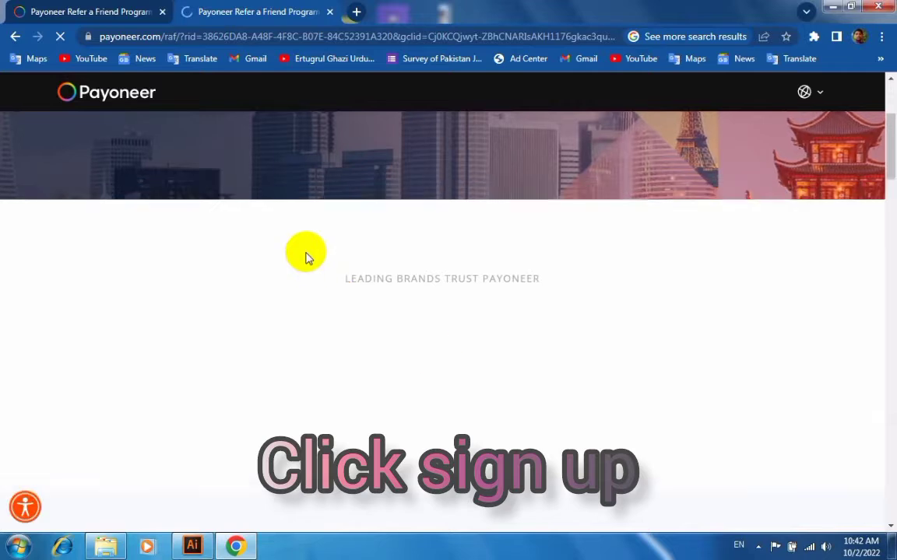
{"action": "left_click", "coordinate": [212, 315]}
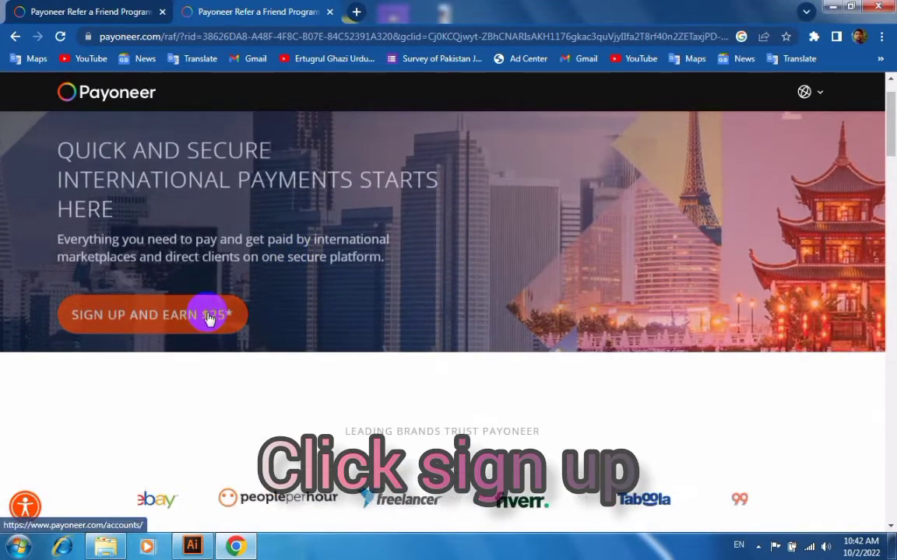
In the account finder, choose 'Freelancer or SMB' and 'Get paid by international clients or freelance marketplaces'.
{"action": "left_click", "coordinate": [210, 319]}
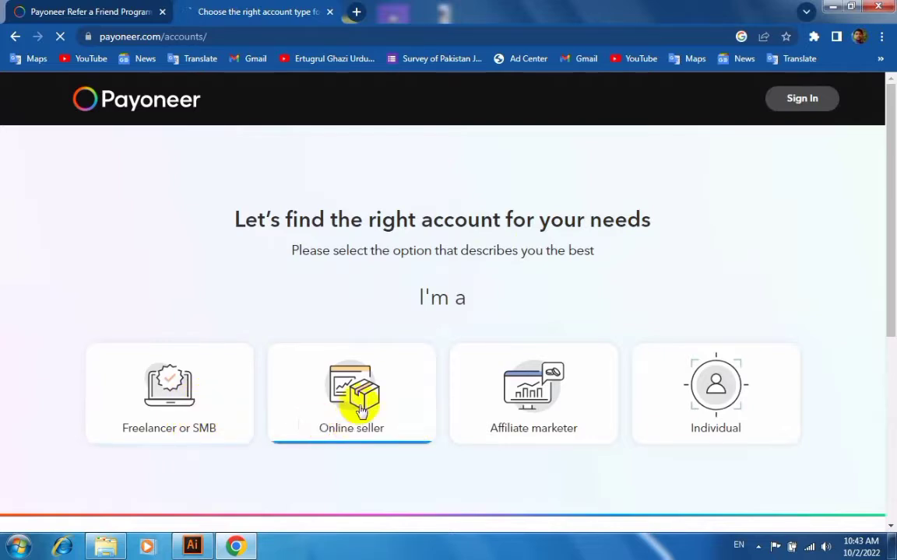
{"action": "left_click", "coordinate": [541, 420]}
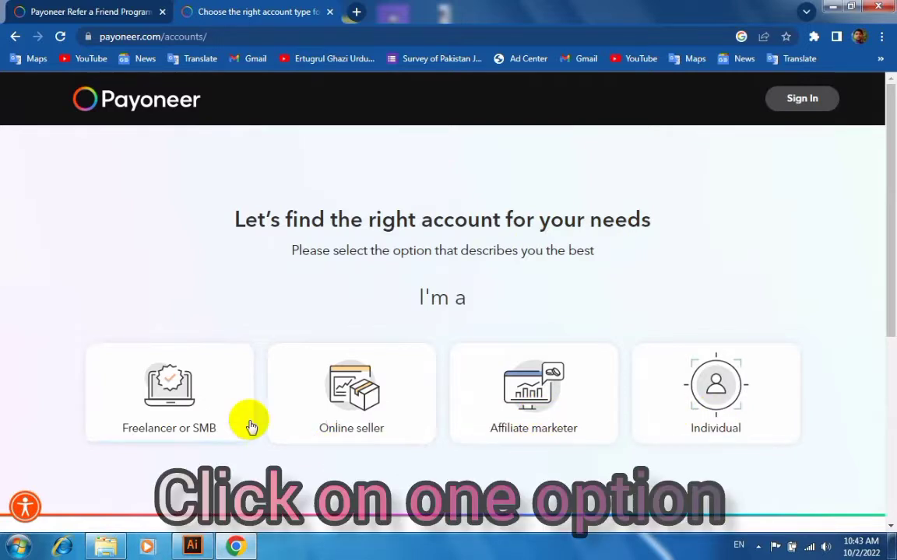
{"action": "left_click", "coordinate": [207, 411]}
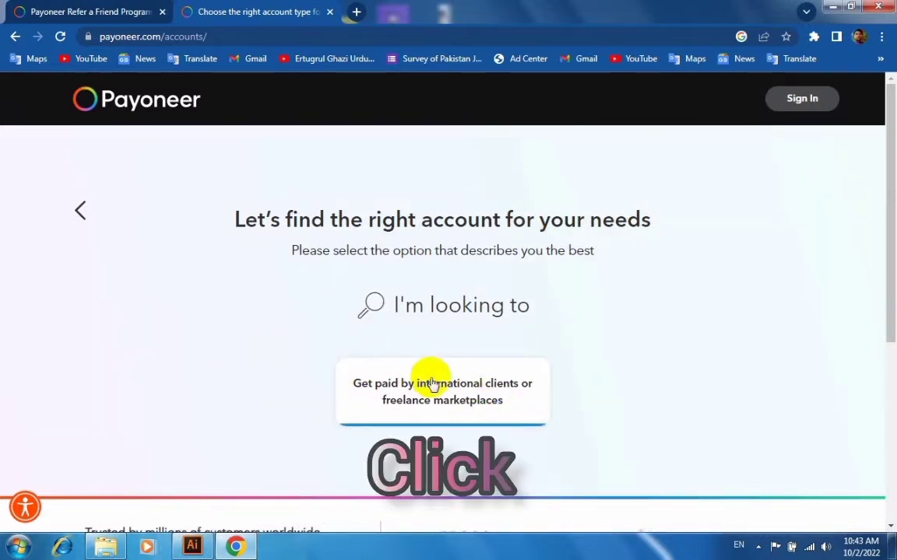
{"action": "left_click", "coordinate": [464, 388]}
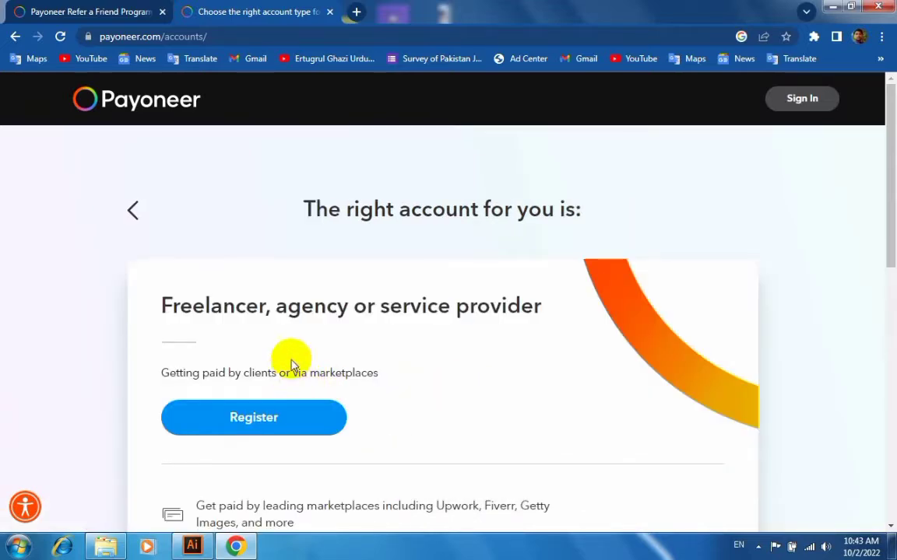
Review the freelancer account benefits and register for it.
{"action": "scroll", "coordinate": [292, 361], "scroll_direction": "down", "scroll_amount": 4}
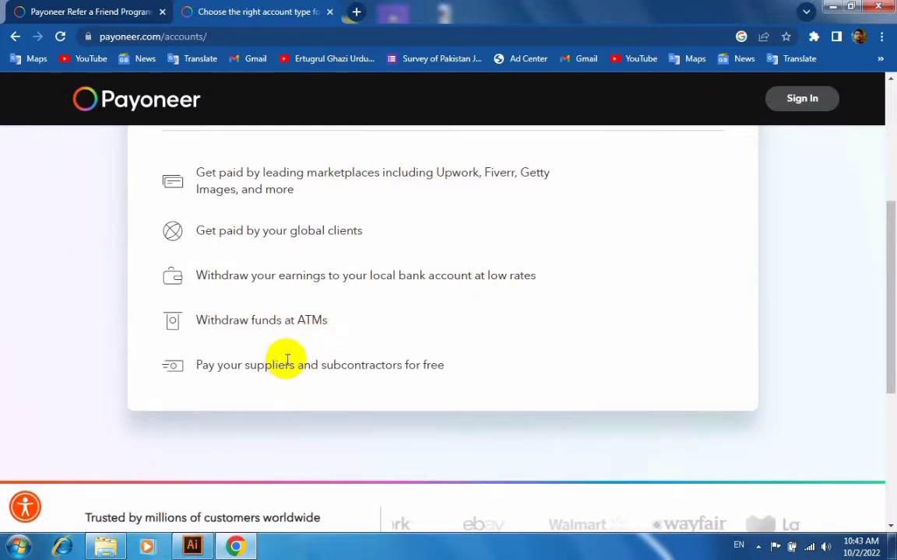
{"action": "scroll", "coordinate": [300, 365], "scroll_direction": "up", "scroll_amount": 3}
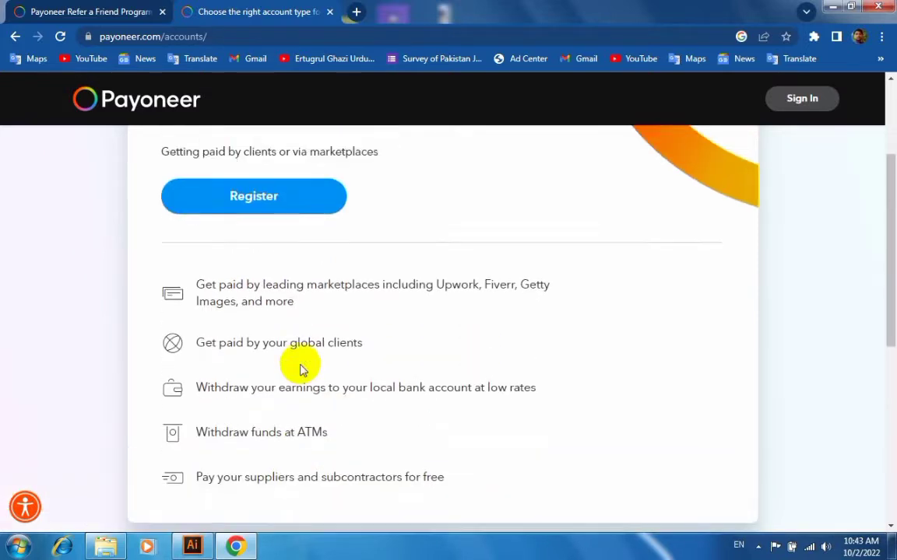
{"action": "scroll", "coordinate": [301, 365], "scroll_direction": "up", "scroll_amount": 3}
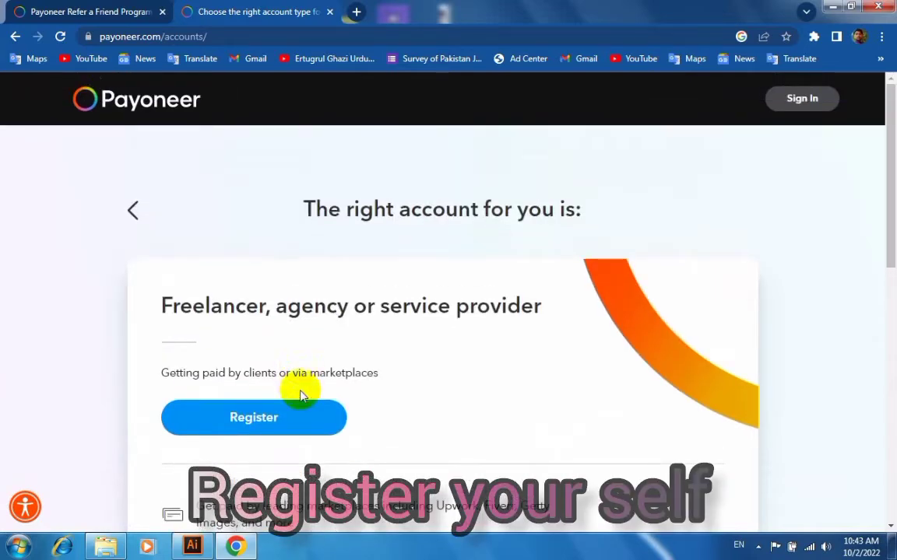
{"action": "left_click", "coordinate": [291, 420]}
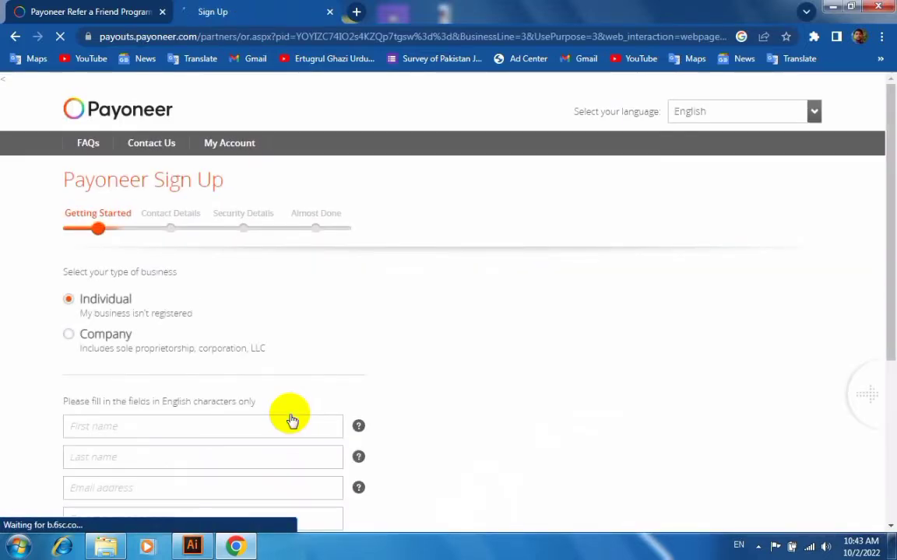
Enter the first and last name on the Individual sign-up form.
{"action": "scroll", "coordinate": [230, 407], "scroll_direction": "down", "scroll_amount": 1}
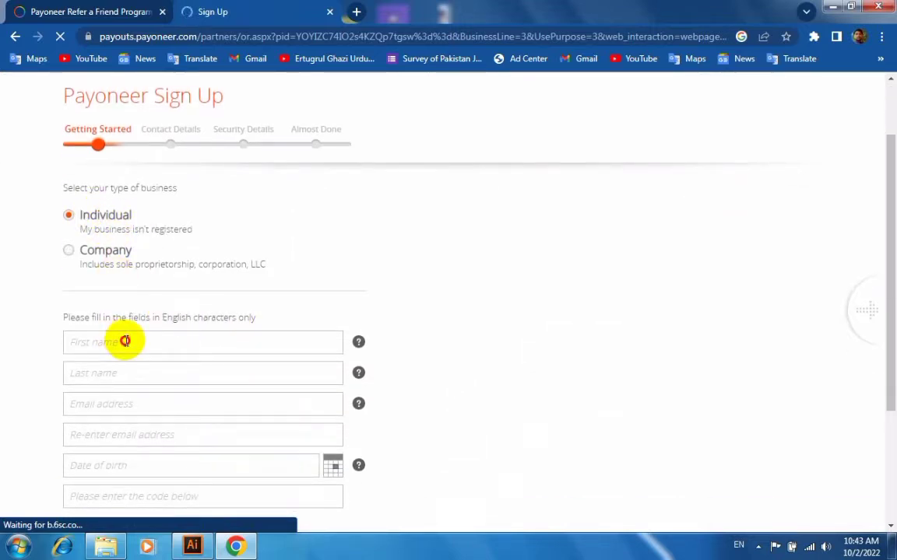
{"action": "left_click", "coordinate": [126, 342]}
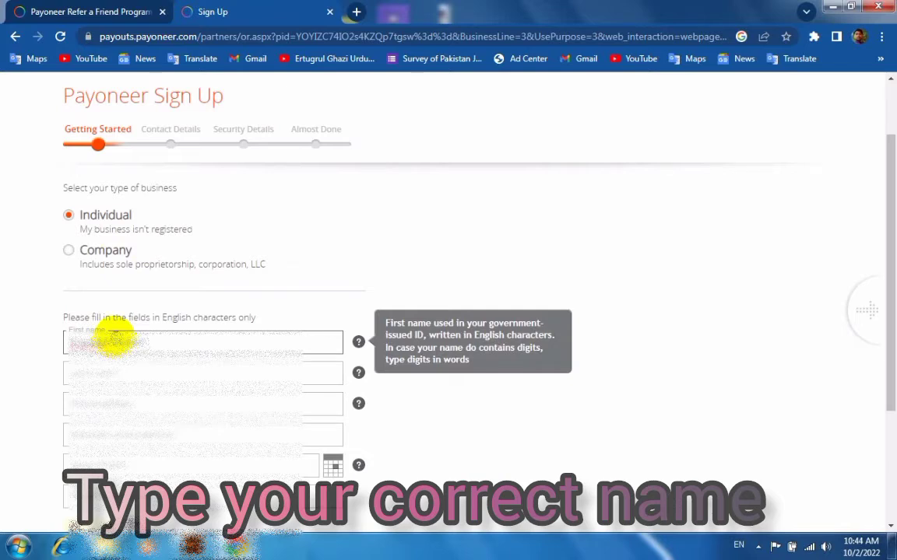
{"action": "key", "text": "Tab"}
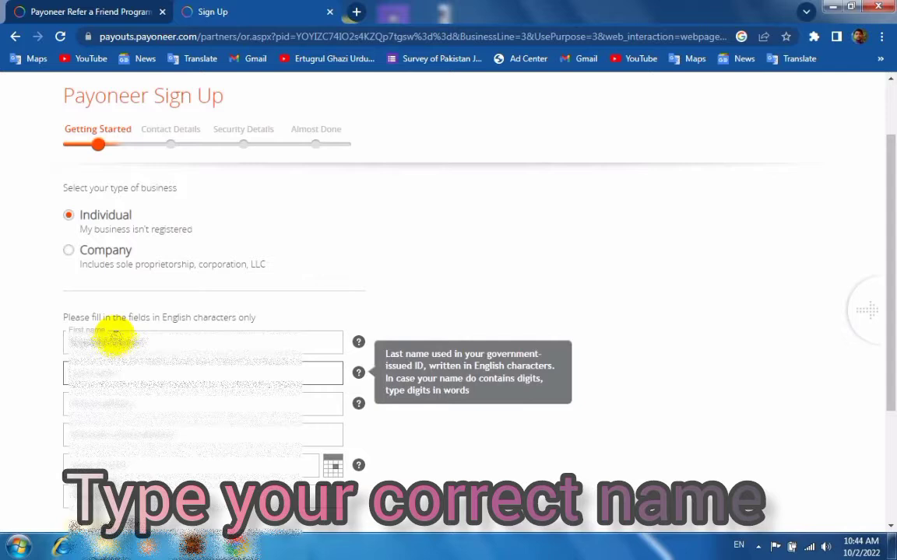
{"action": "left_click", "coordinate": [152, 343]}
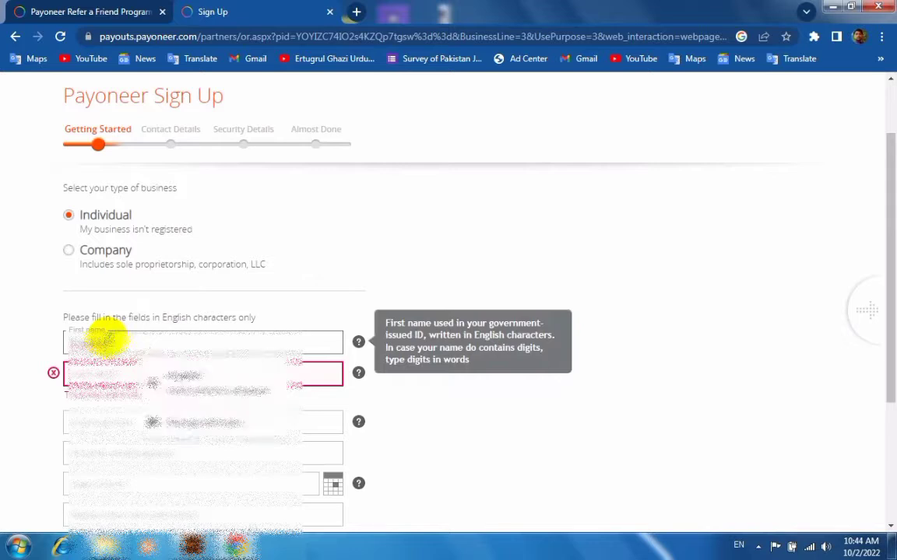
{"action": "left_click", "coordinate": [105, 372]}
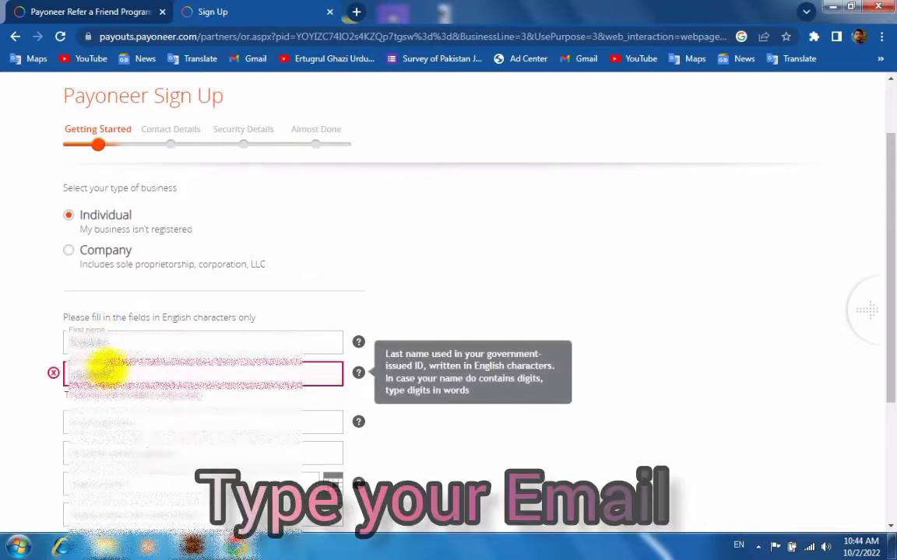
Fill the email and confirmation email fields from the autofill suggestion.
{"action": "left_click", "coordinate": [144, 420]}
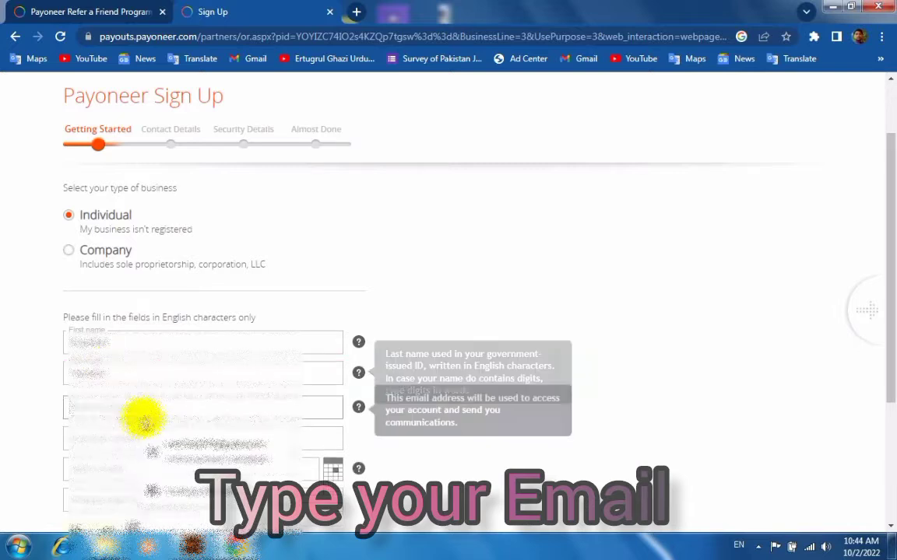
{"action": "left_click", "coordinate": [168, 447]}
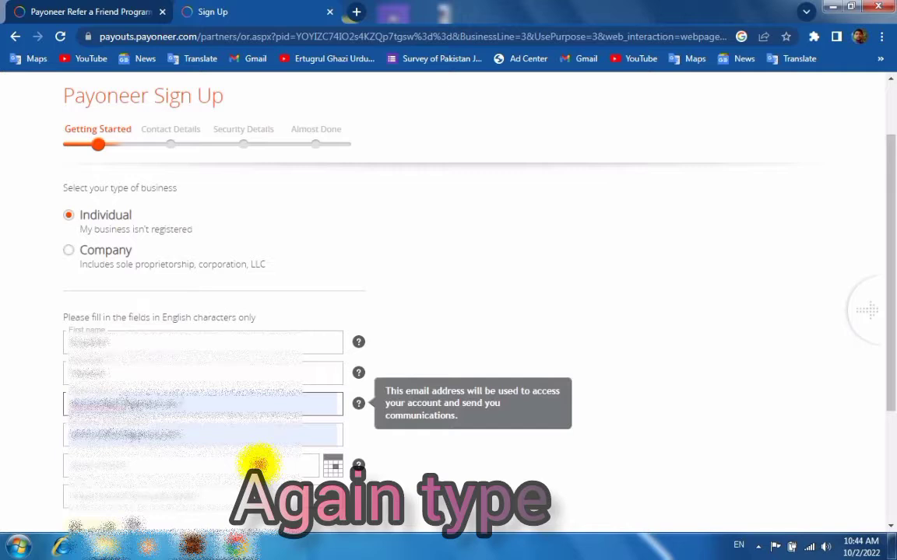
{"action": "left_click", "coordinate": [258, 464]}
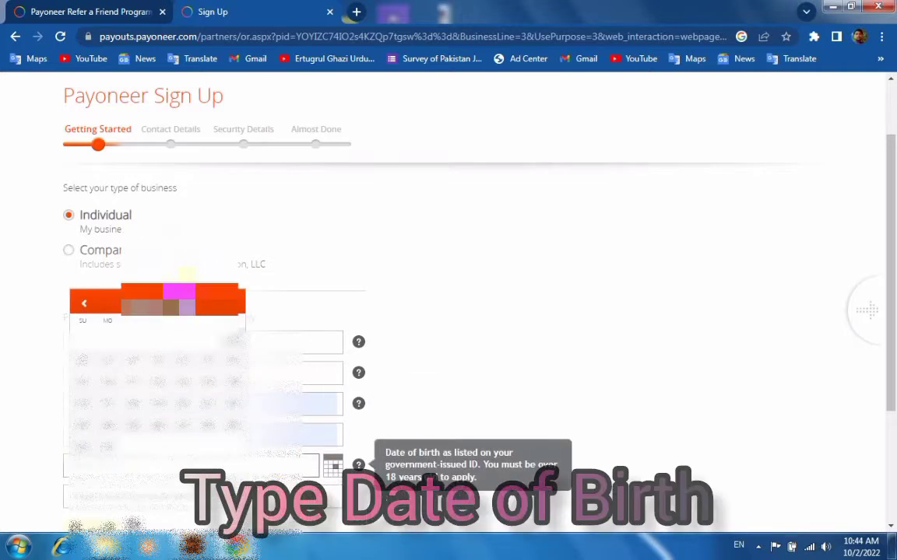
Set the date of birth by picking the birth year and day in the calendar.
{"action": "left_click", "coordinate": [179, 296]}
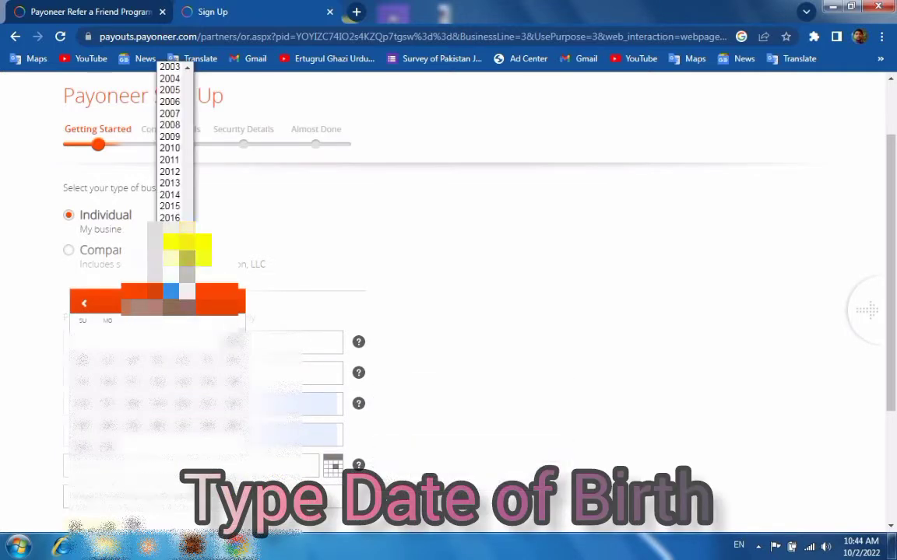
{"action": "scroll", "coordinate": [191, 226], "scroll_direction": "up", "scroll_amount": 5}
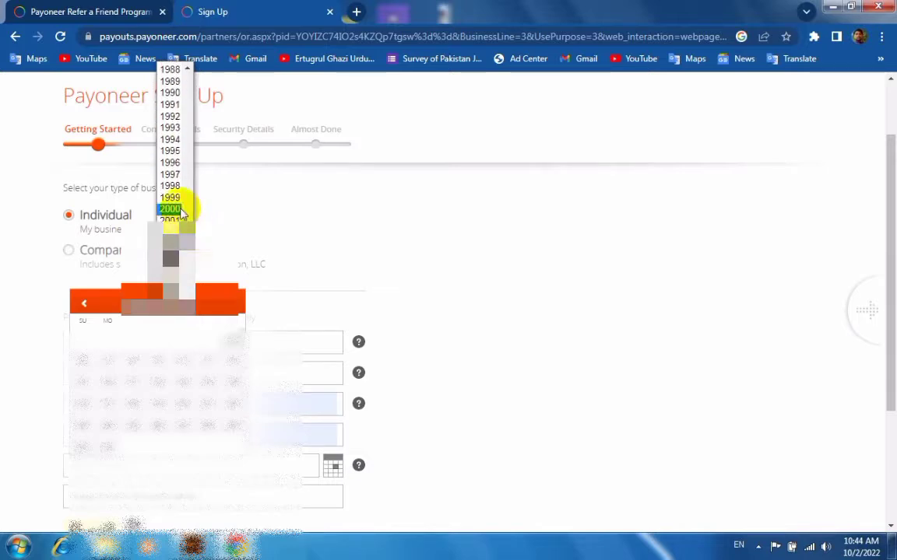
{"action": "left_click", "coordinate": [171, 196]}
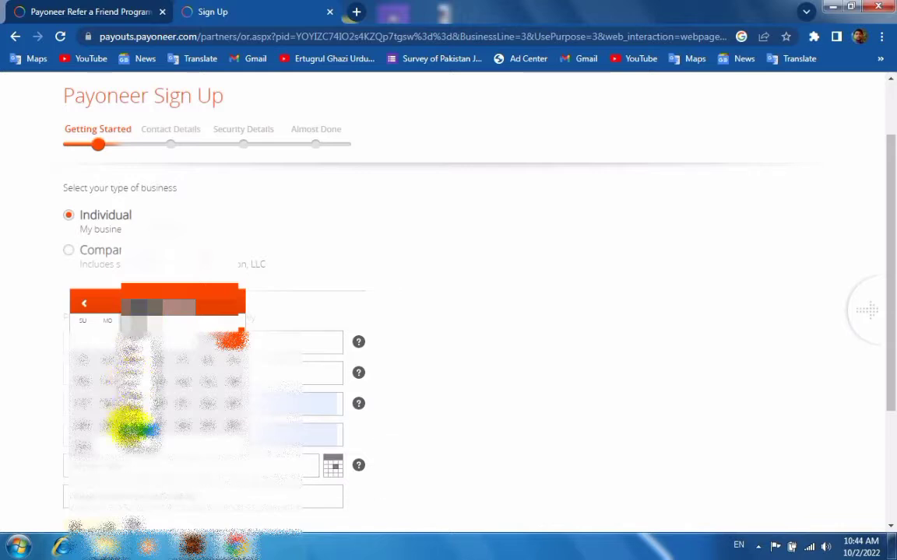
{"action": "left_click", "coordinate": [137, 375]}
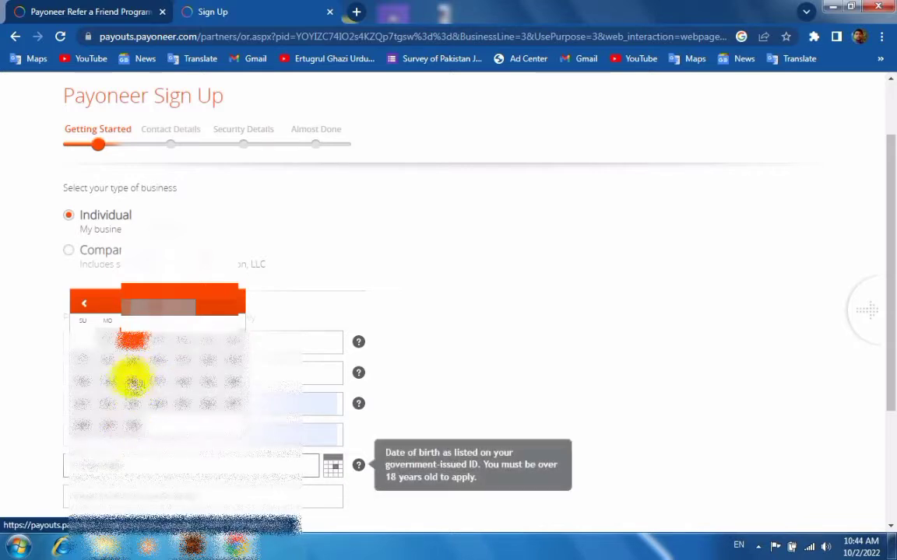
{"action": "left_click", "coordinate": [109, 340]}
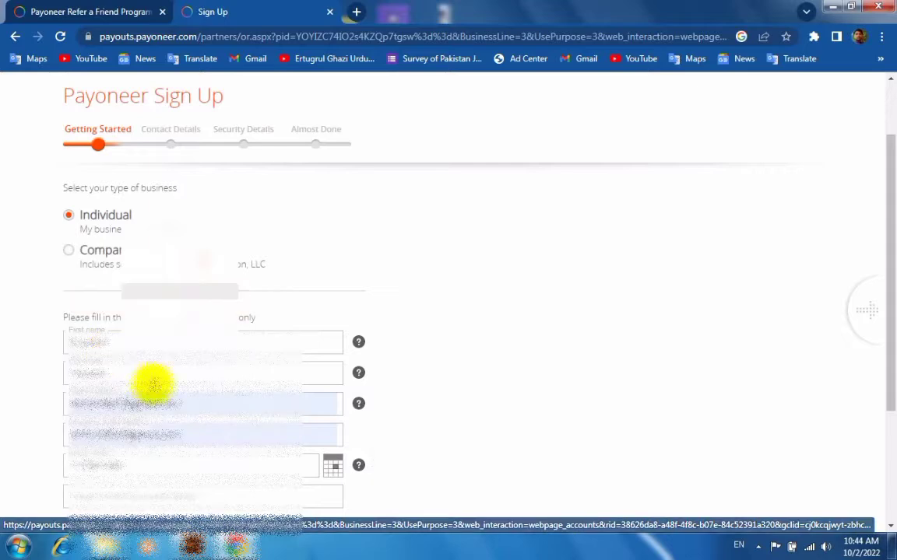
{"action": "mouse_move", "coordinate": [358, 371]}
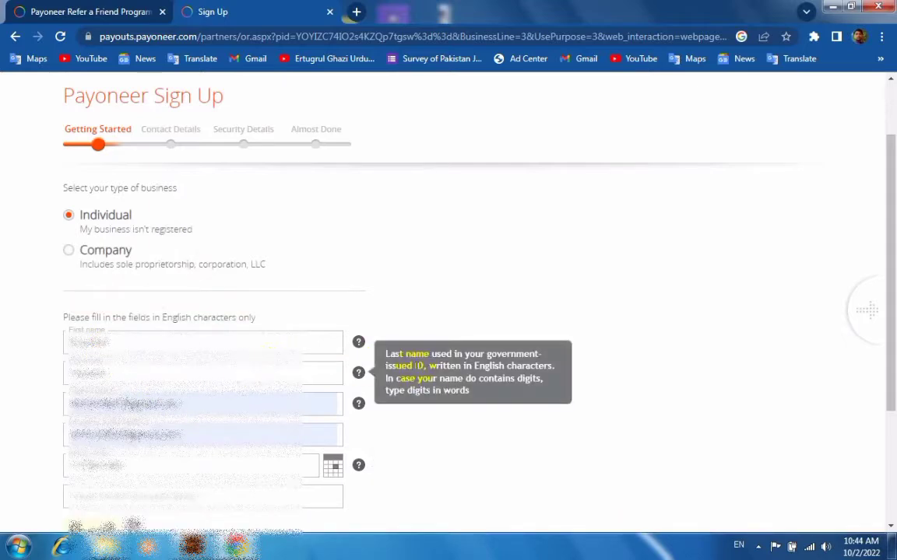
{"action": "scroll", "coordinate": [415, 372], "scroll_direction": "down", "scroll_amount": 2}
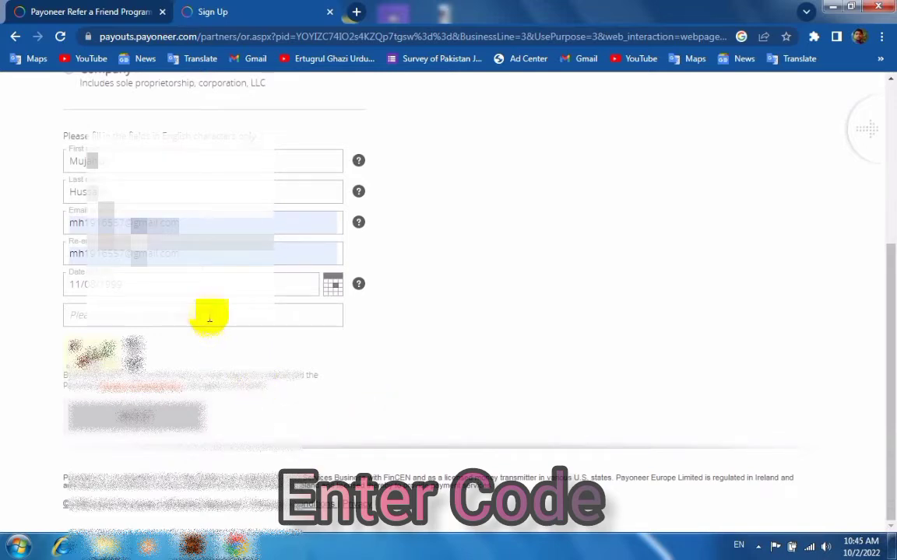
{"action": "mouse_move", "coordinate": [358, 192]}
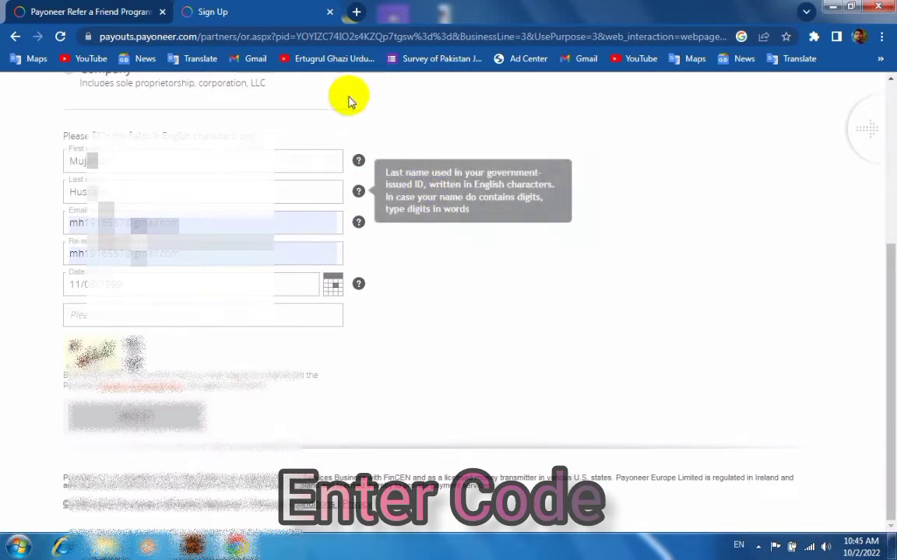
Search Google for the Sadiqabad postal code, select 64350, and return to the Sign Up tab.
{"action": "left_click", "coordinate": [357, 13]}
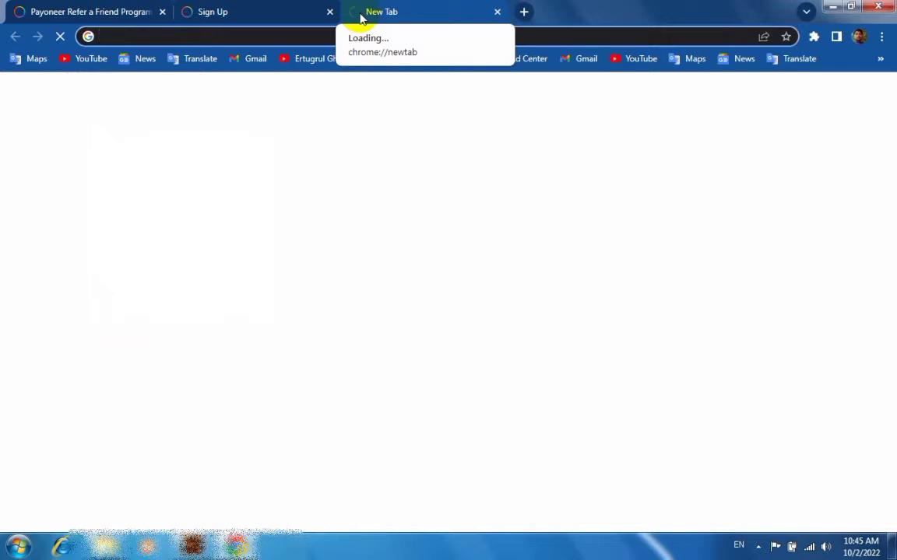
{"action": "type", "text": "sadu="}
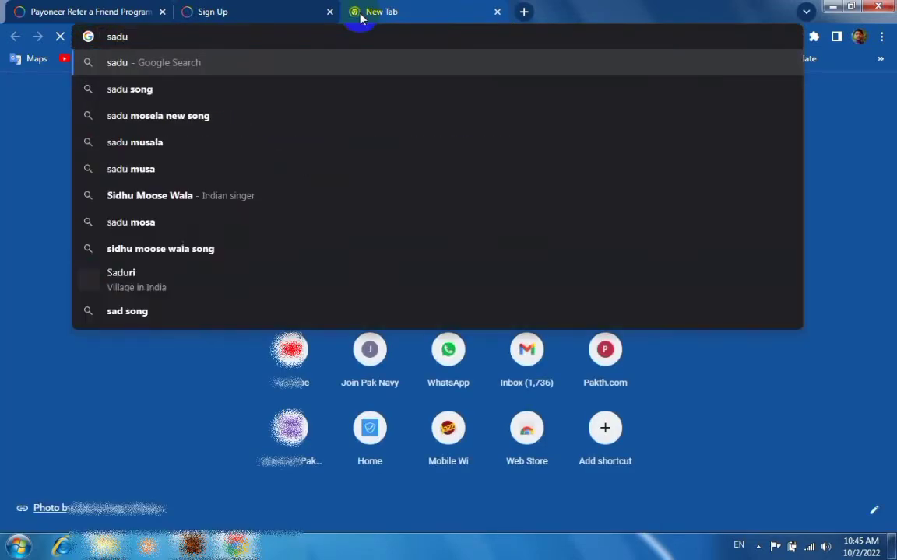
{"action": "key", "text": "BackSpace"}
{"action": "key", "text": "BackSpace"}
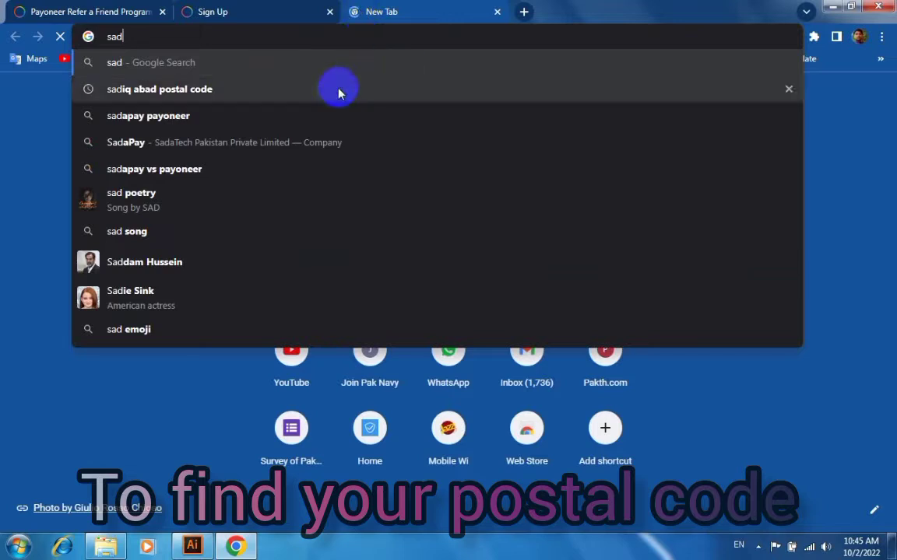
{"action": "left_click", "coordinate": [339, 91]}
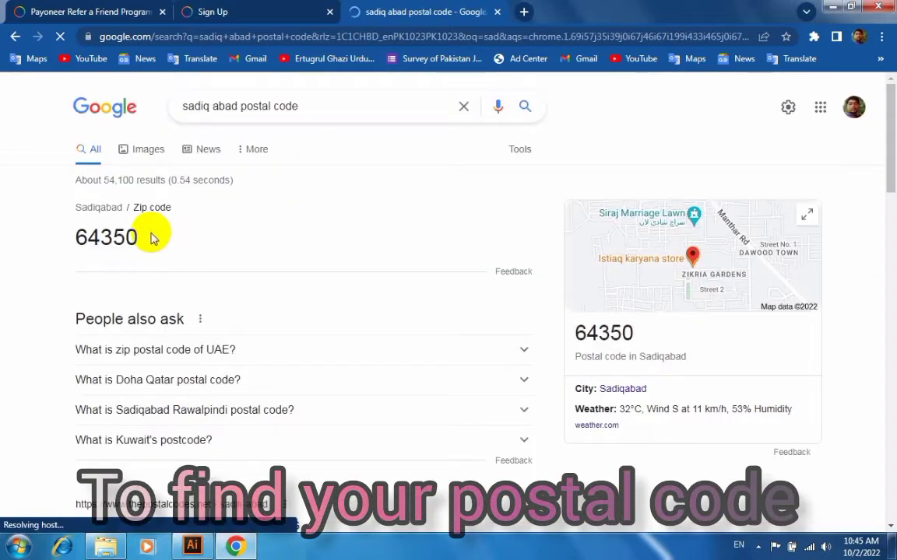
{"action": "left_click_drag", "start_coordinate": [127, 235], "coordinate": [81, 234]}
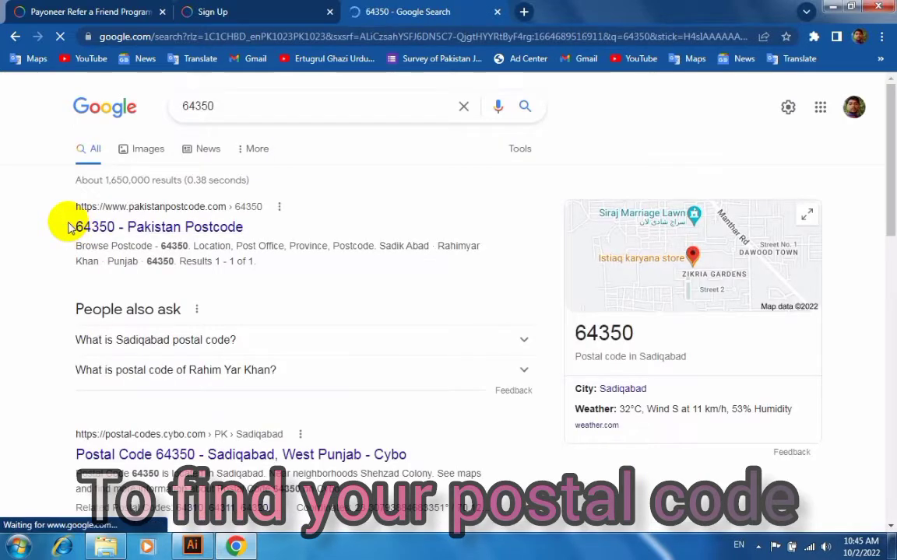
{"action": "left_click_drag", "start_coordinate": [68, 224], "coordinate": [118, 232]}
{"action": "key", "text": "ctrl+c"}
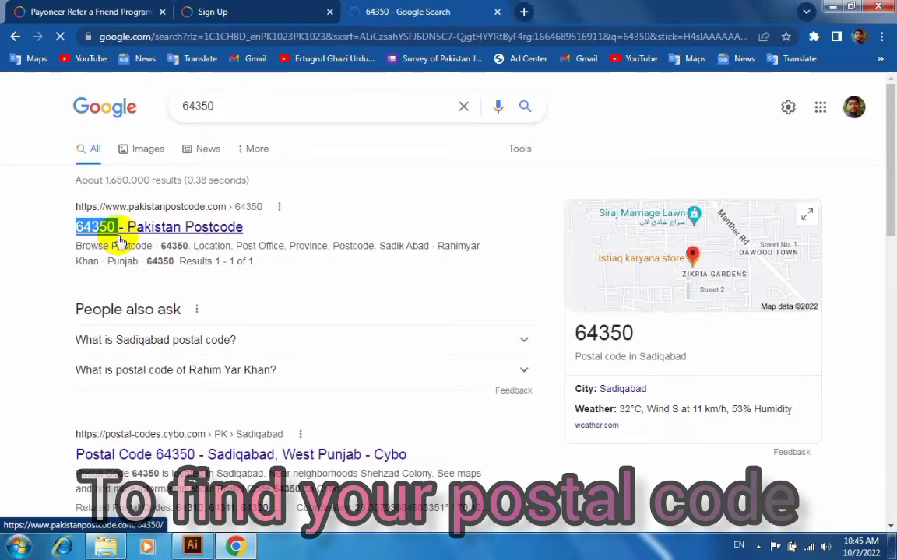
{"action": "left_click", "coordinate": [240, 12]}
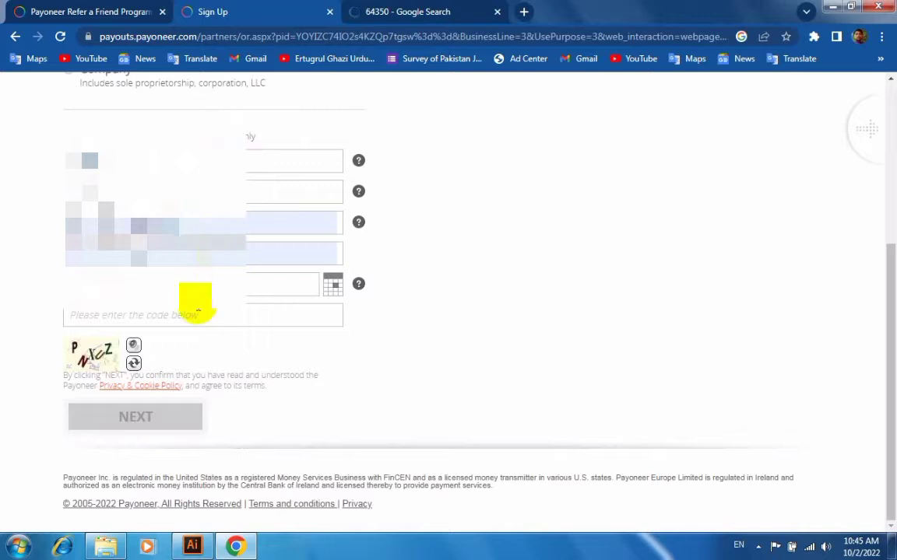
Enter the verification code and submit Getting Started, retrying after the invalid captcha error.
{"action": "left_click", "coordinate": [198, 314]}
{"action": "key", "text": "ctrl+v"}
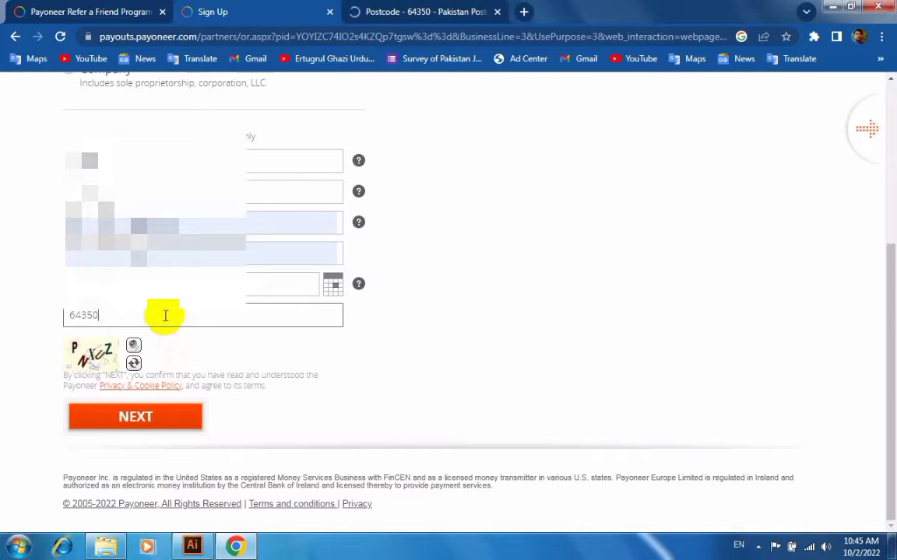
{"action": "key", "text": "BackSpace"}
{"action": "key", "text": "BackSpace"}
{"action": "key", "text": "BackSpace"}
{"action": "key", "text": "BackSpace"}
{"action": "key", "text": "BackSpace"}
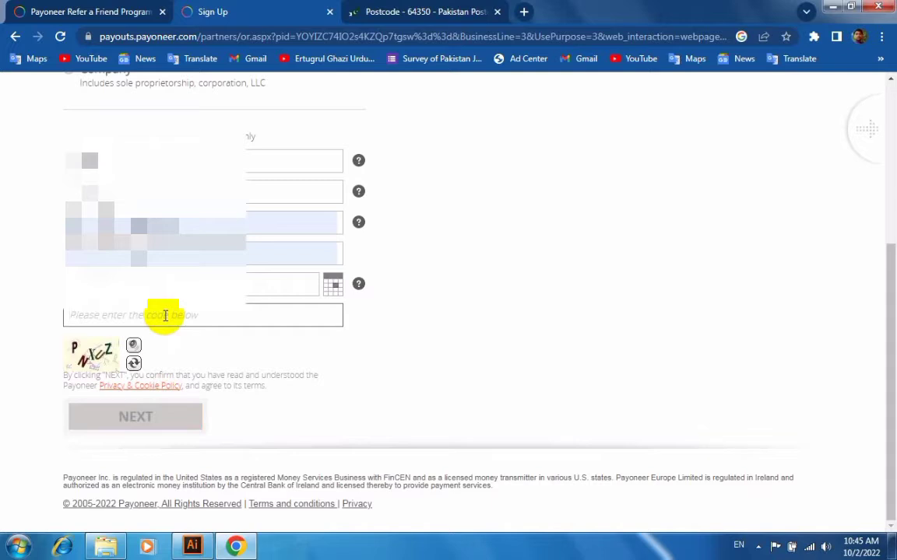
{"action": "type", "text": "PNIU"}
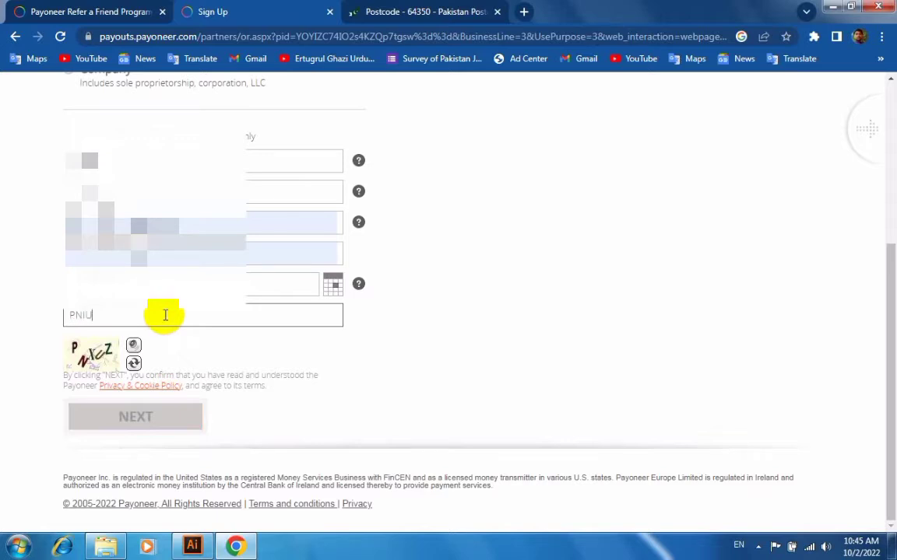
{"action": "type", "text": "Z"}
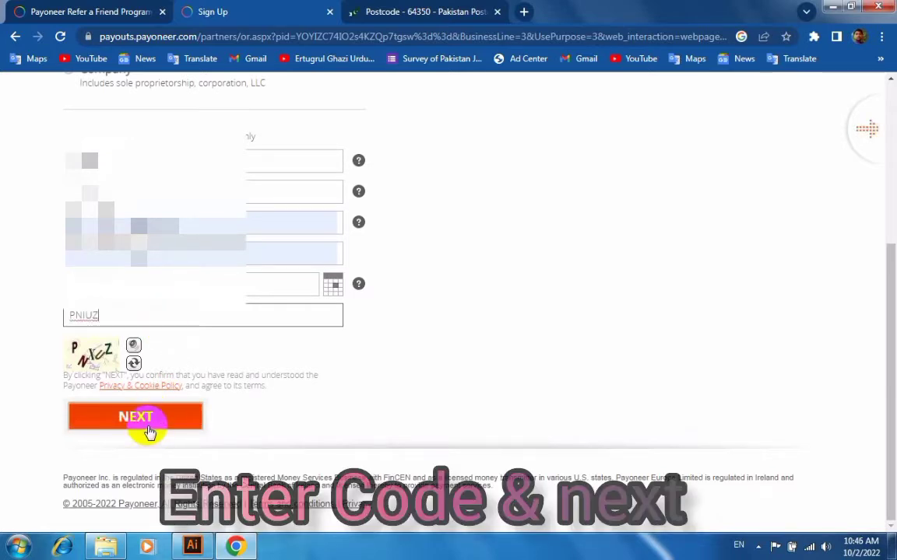
{"action": "left_click", "coordinate": [148, 429]}
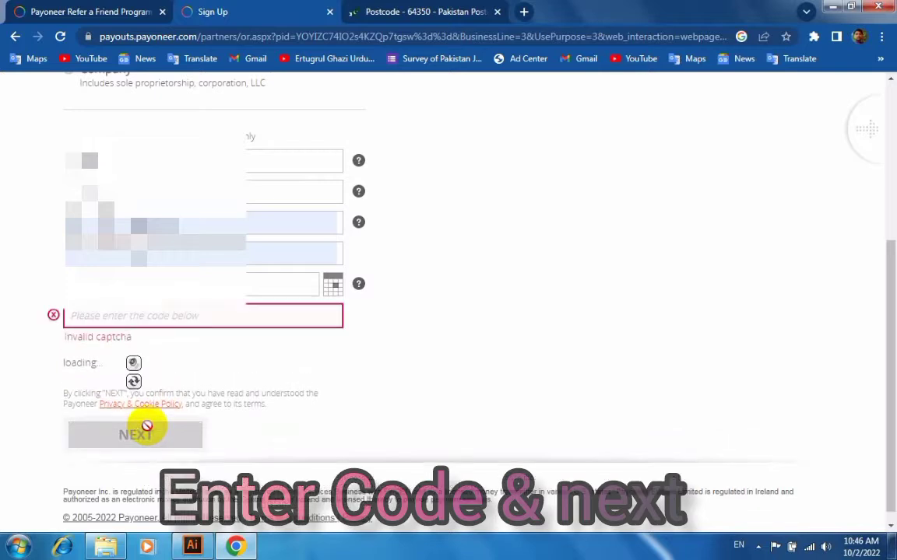
{"action": "left_click", "coordinate": [135, 315]}
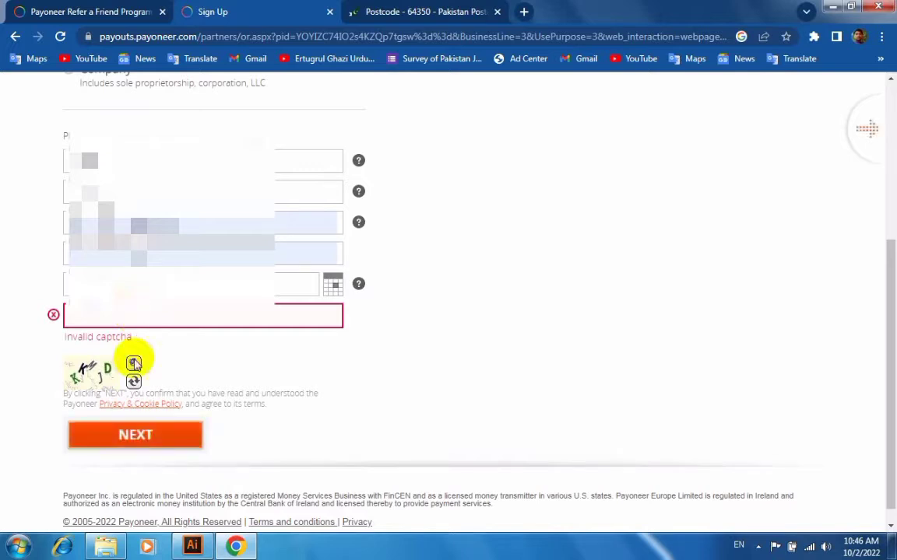
{"action": "left_click", "coordinate": [120, 431]}
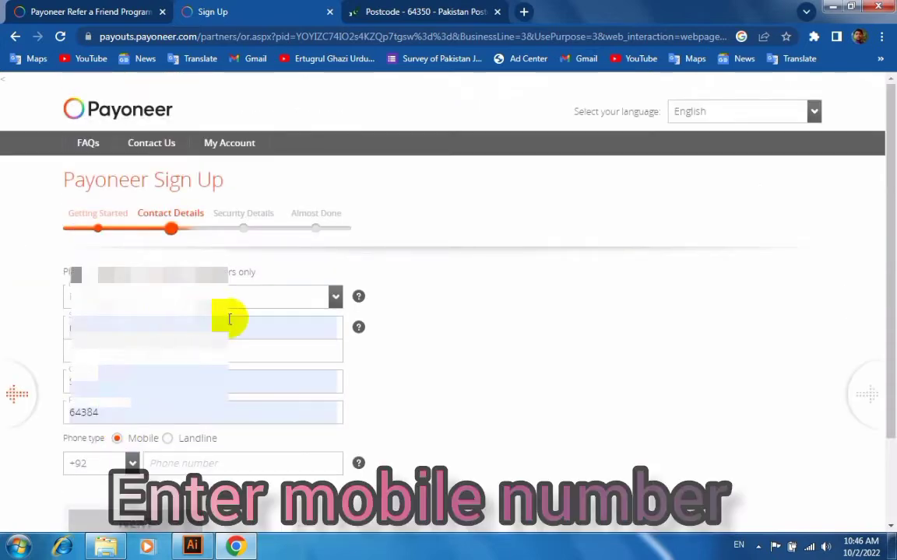
Fill the mobile number from autofill and submit the contact details.
{"action": "left_click", "coordinate": [158, 465]}
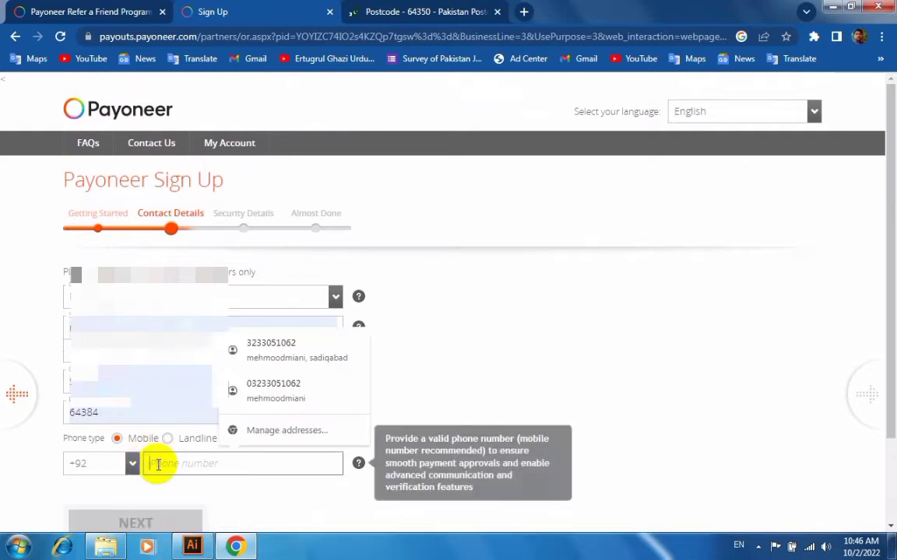
{"action": "left_click", "coordinate": [296, 358]}
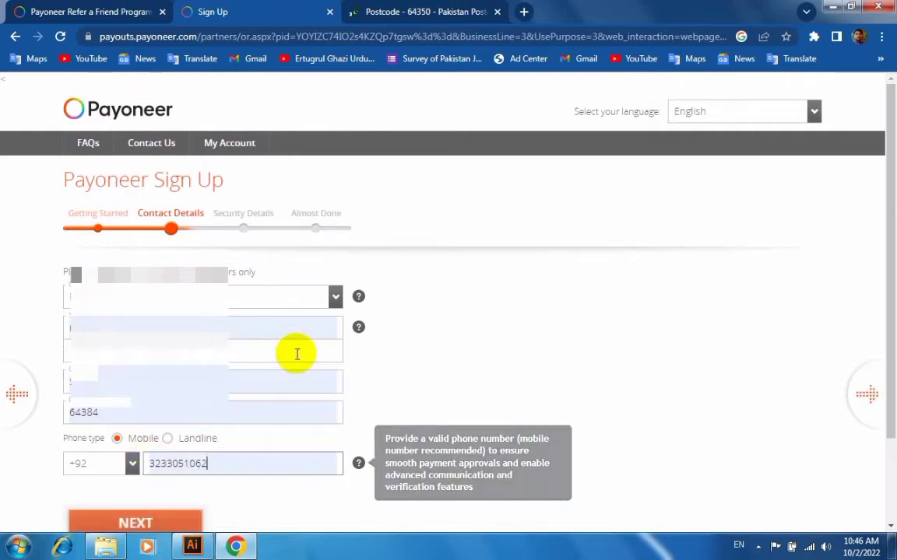
{"action": "left_click", "coordinate": [174, 526]}
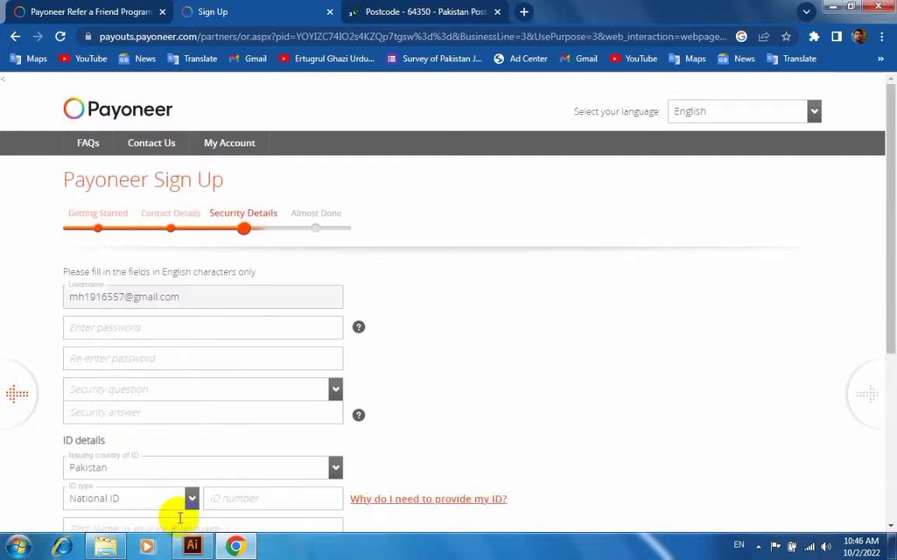
Enter the account password and retype it in the confirmation field to clear the mismatch.
{"action": "left_click", "coordinate": [194, 328]}
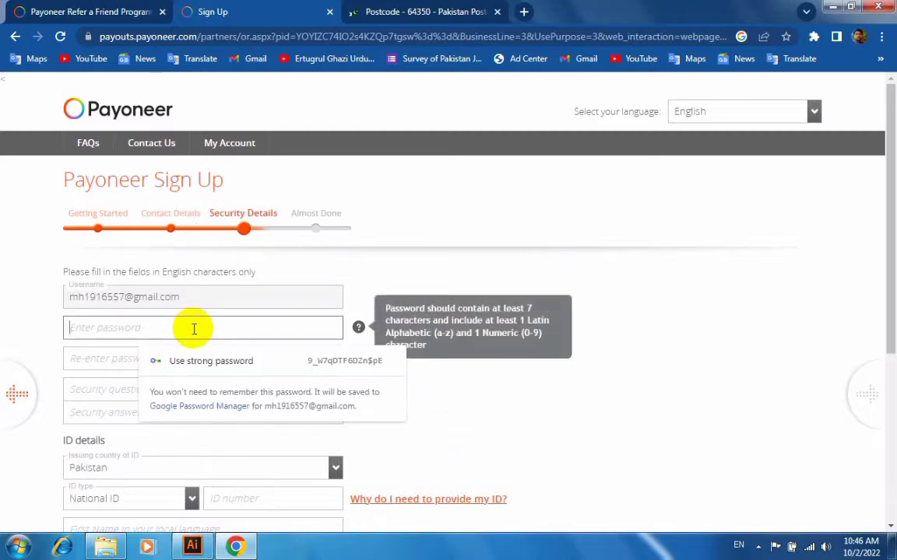
{"action": "type", "text": "M"}
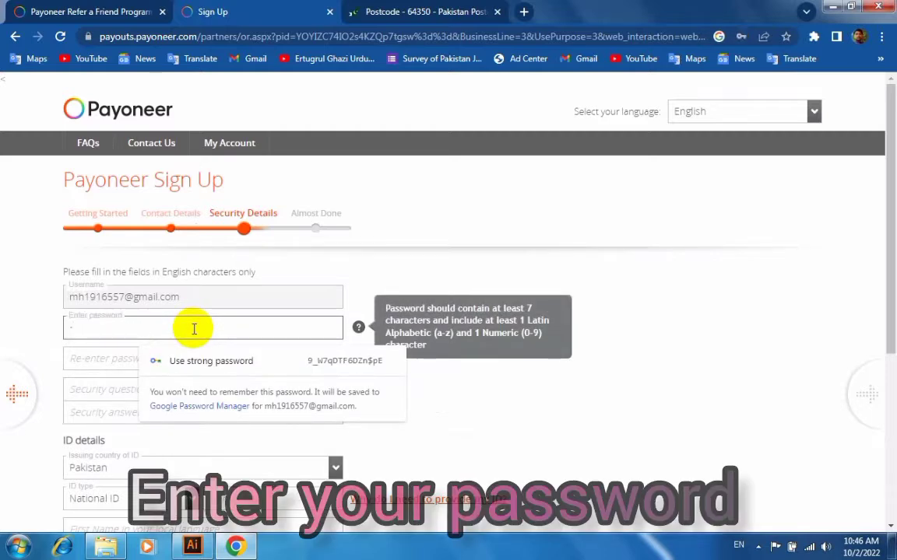
{"action": "type", "text": "*****"}
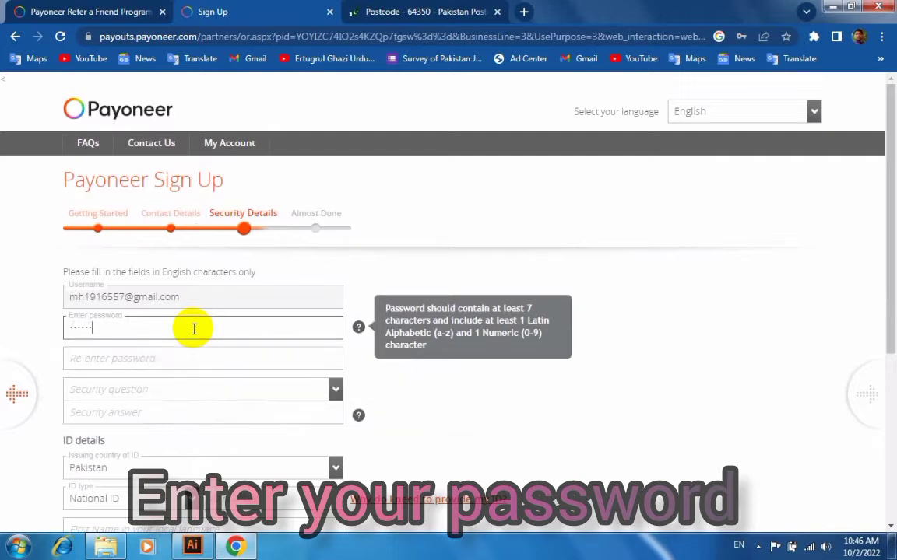
{"action": "type", "text": "*"}
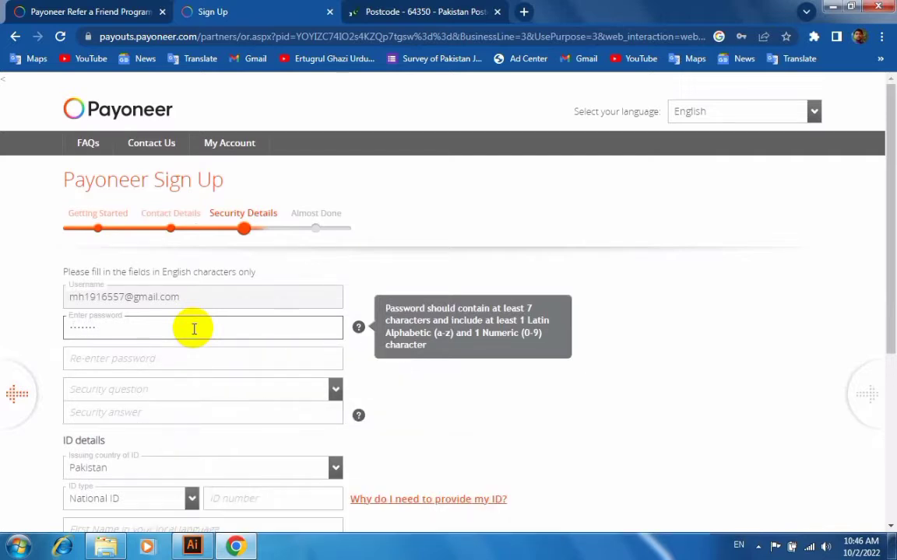
{"action": "type", "text": "***"}
{"action": "left_click", "coordinate": [186, 356]}
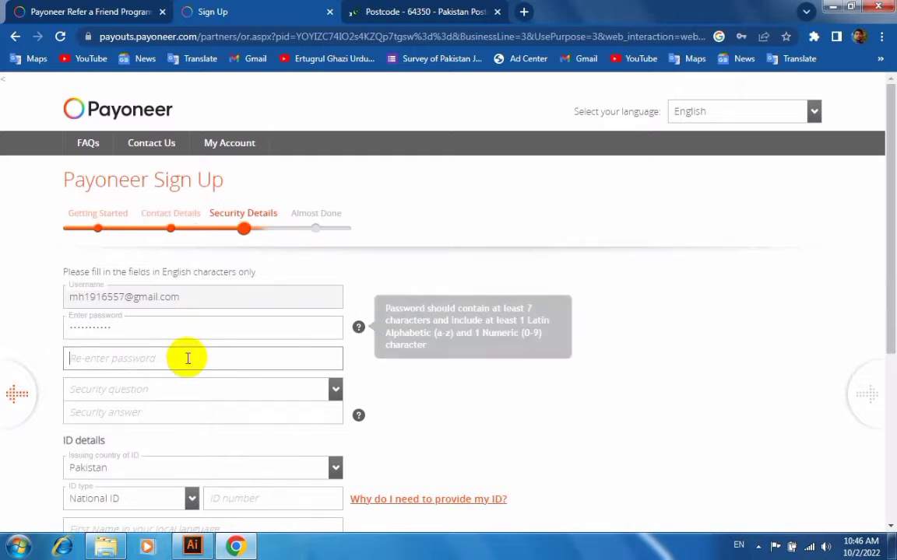
{"action": "key", "text": "ctrl+v"}
{"action": "type", "text": "*"}
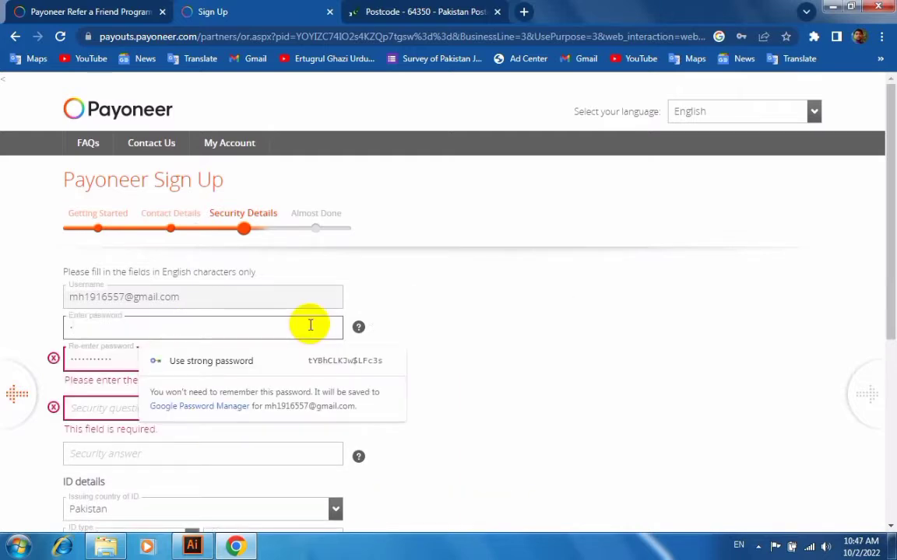
{"action": "type", "text": "*****"}
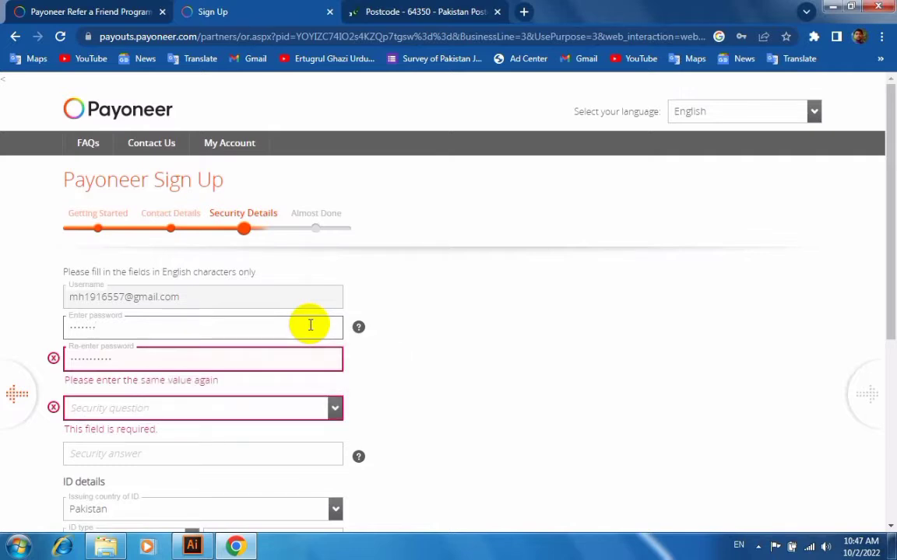
{"action": "type", "text": "***"}
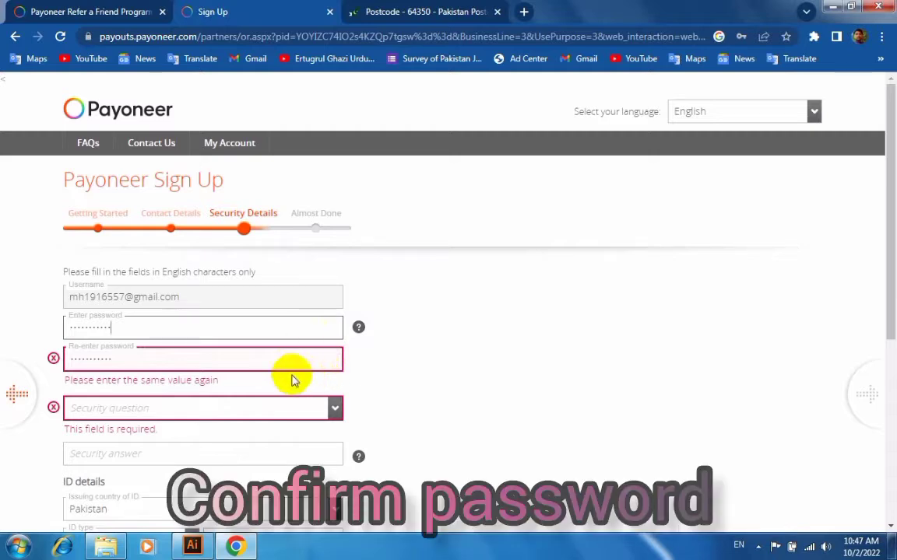
{"action": "left_click", "coordinate": [256, 357]}
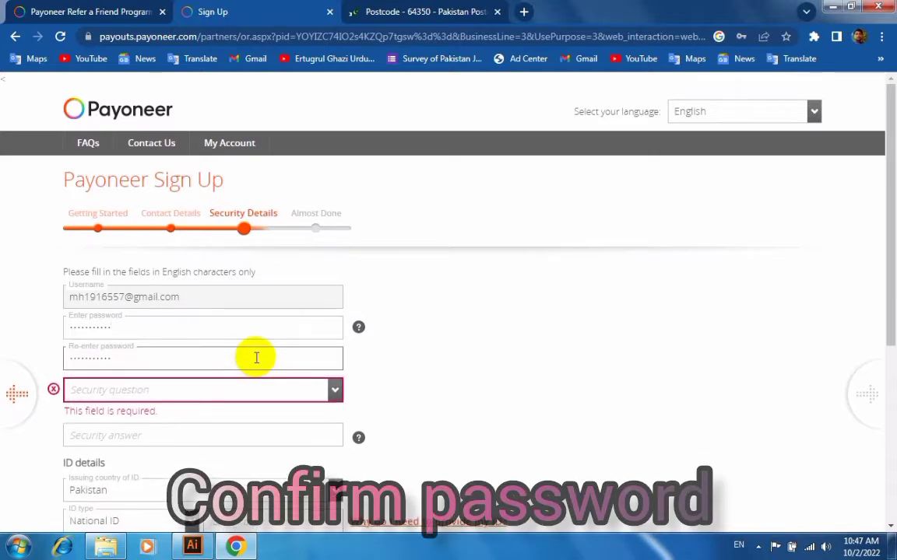
{"action": "key", "text": "BackSpace"}
{"action": "key", "text": "BackSpace"}
{"action": "key", "text": "BackSpace"}
{"action": "key", "text": "BackSpace"}
{"action": "key", "text": "BackSpace"}
{"action": "key", "text": "BackSpace"}
{"action": "key", "text": "BackSpace"}
{"action": "key", "text": "BackSpace"}
{"action": "key", "text": "BackSpace"}
{"action": "key", "text": "BackSpace"}
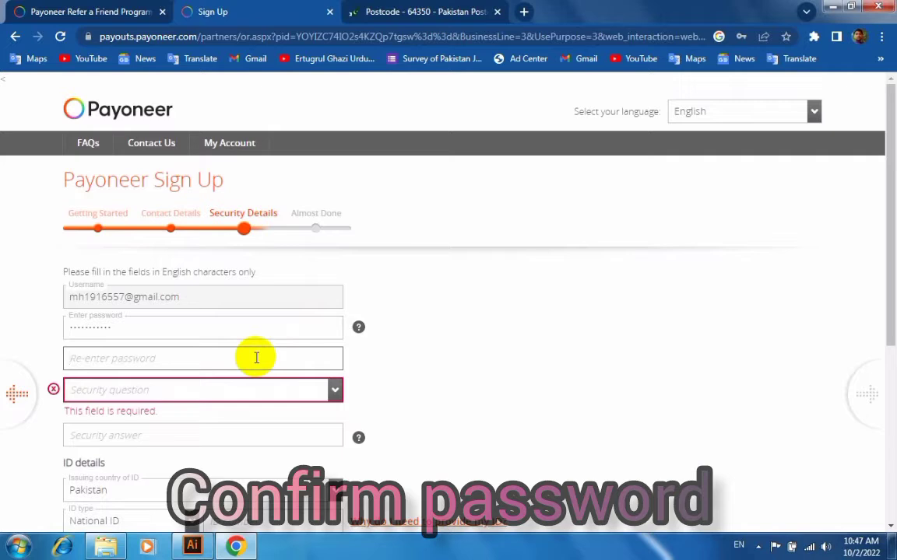
{"action": "type", "text": "***"}
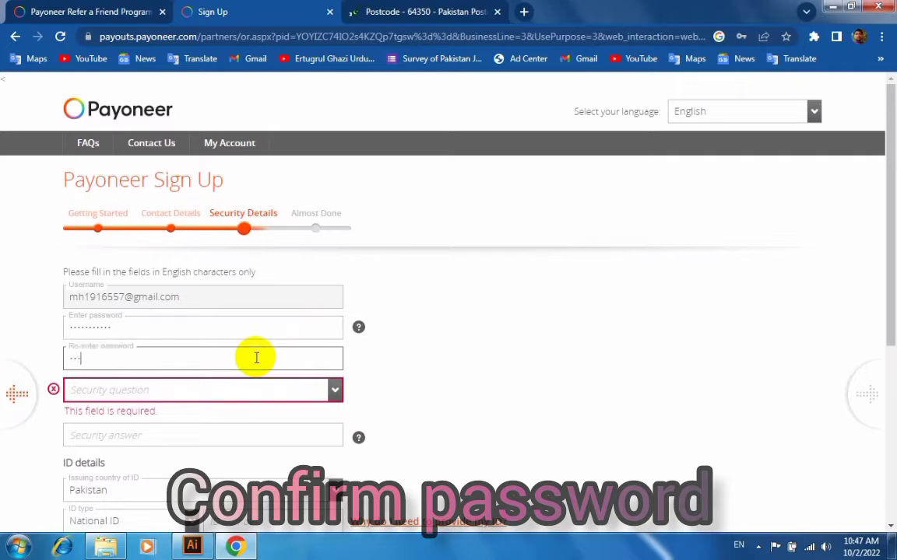
{"action": "type", "text": "***"}
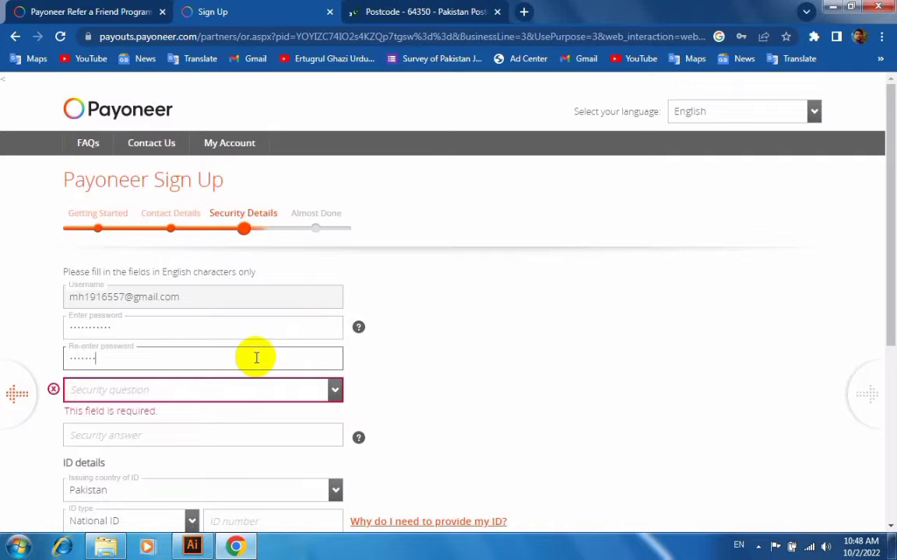
{"action": "type", "text": "*****"}
Choose 'What street did your best friend in high school live on?' and type the answer.
{"action": "left_click", "coordinate": [236, 392]}
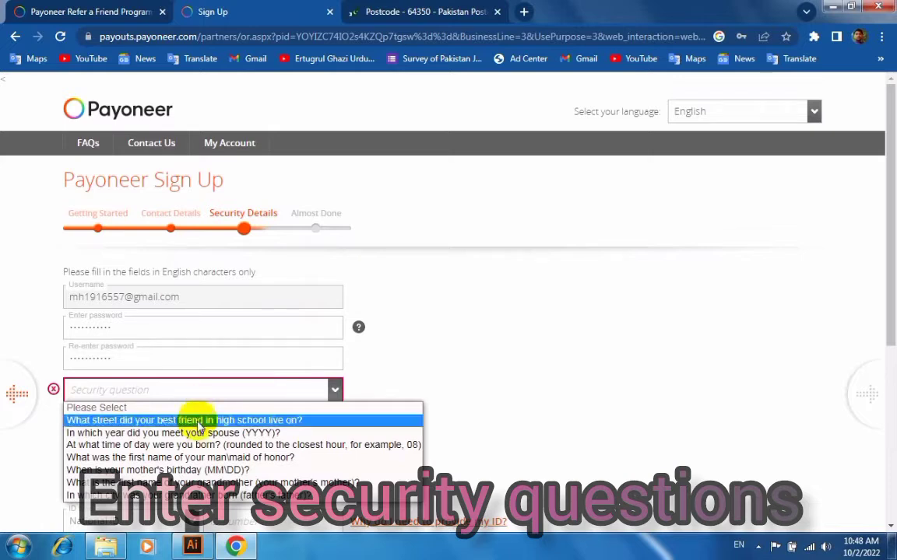
{"action": "left_click", "coordinate": [198, 421]}
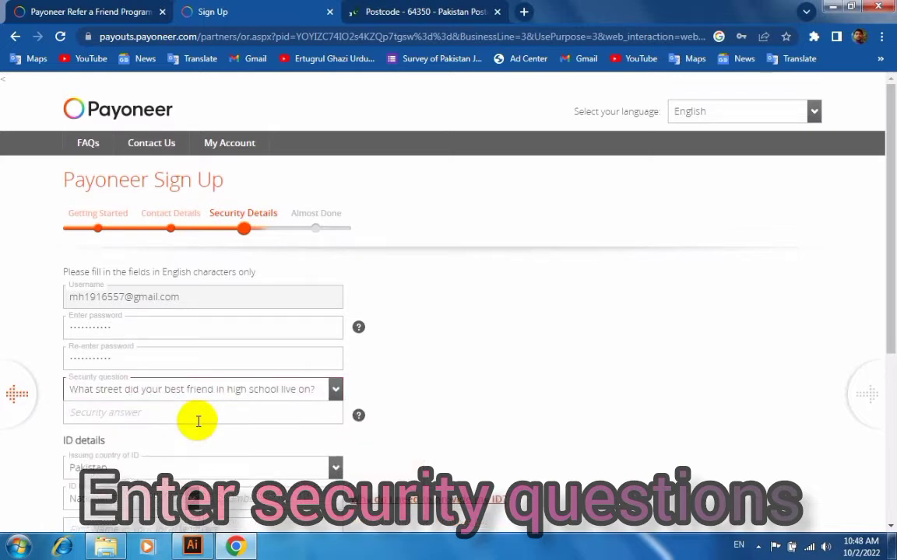
{"action": "left_click", "coordinate": [198, 421]}
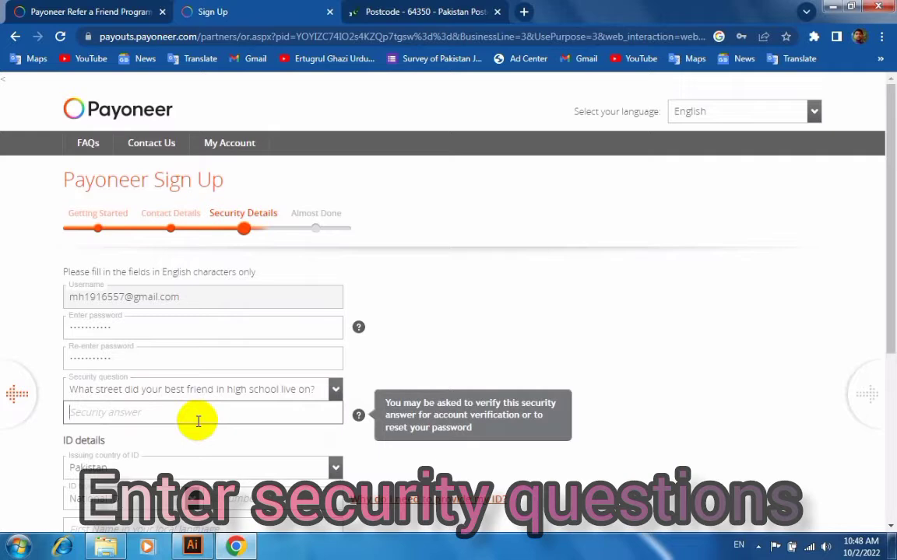
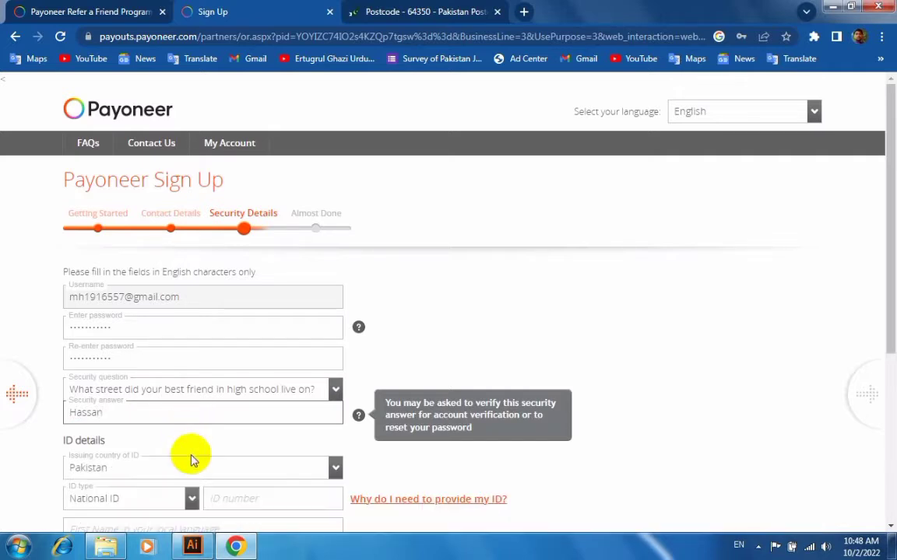
Set ID country to Saint Pierre and Miquelon, ID type National ID, and enter the ID number.
{"action": "left_click", "coordinate": [333, 468]}
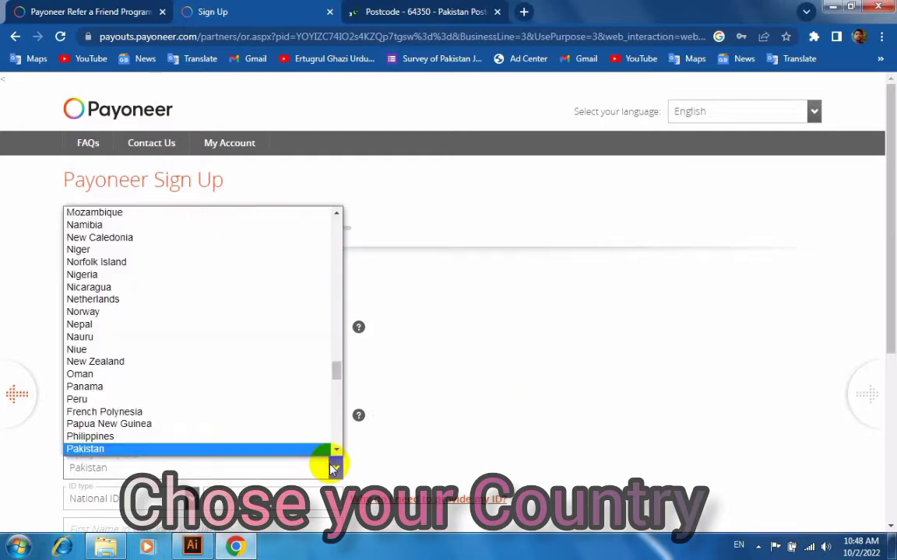
{"action": "scroll", "coordinate": [313, 452], "scroll_direction": "down", "scroll_amount": 1}
{"action": "left_click", "coordinate": [309, 450]}
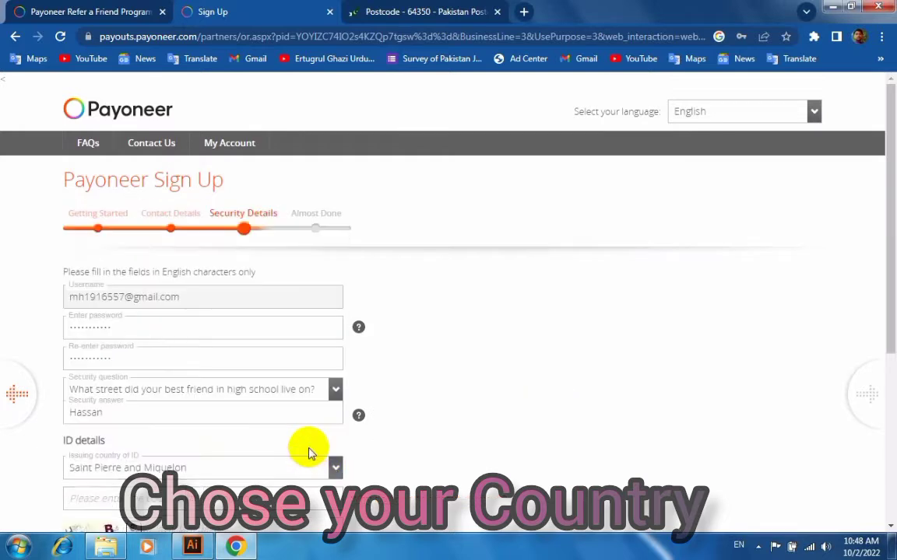
{"action": "scroll", "coordinate": [309, 454], "scroll_direction": "down", "scroll_amount": 1}
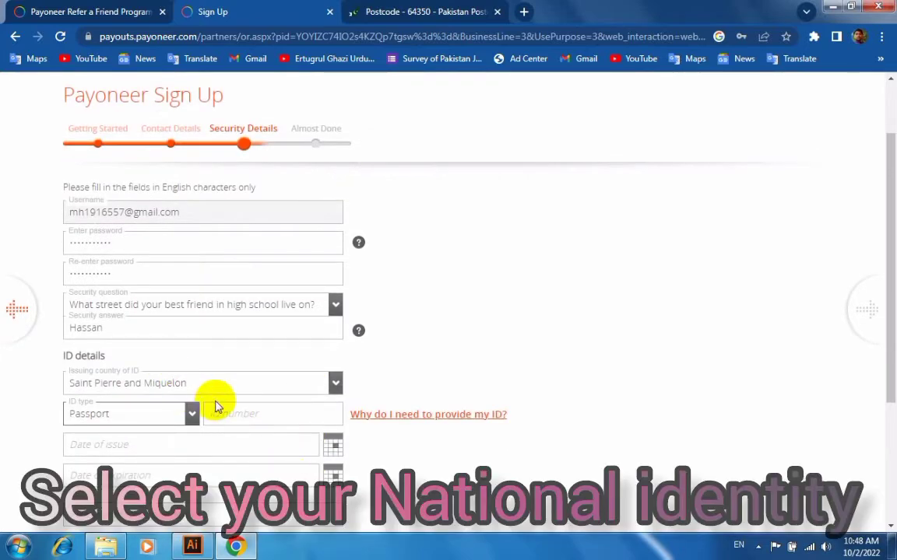
{"action": "left_click", "coordinate": [193, 414]}
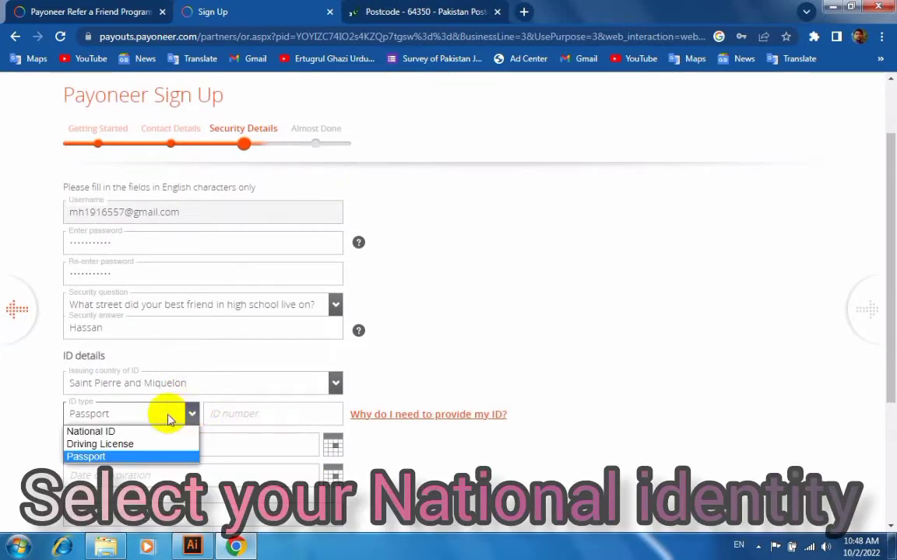
{"action": "left_click", "coordinate": [148, 432]}
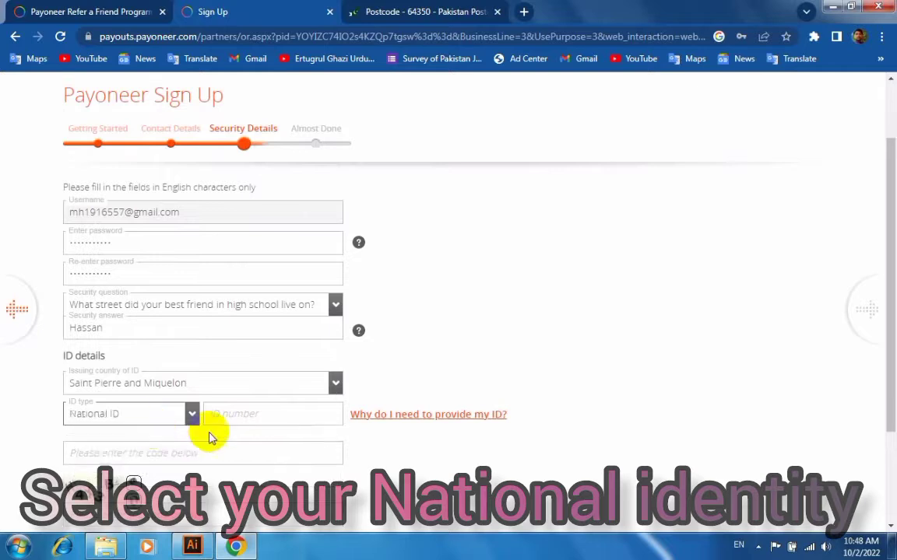
{"action": "left_click", "coordinate": [234, 418]}
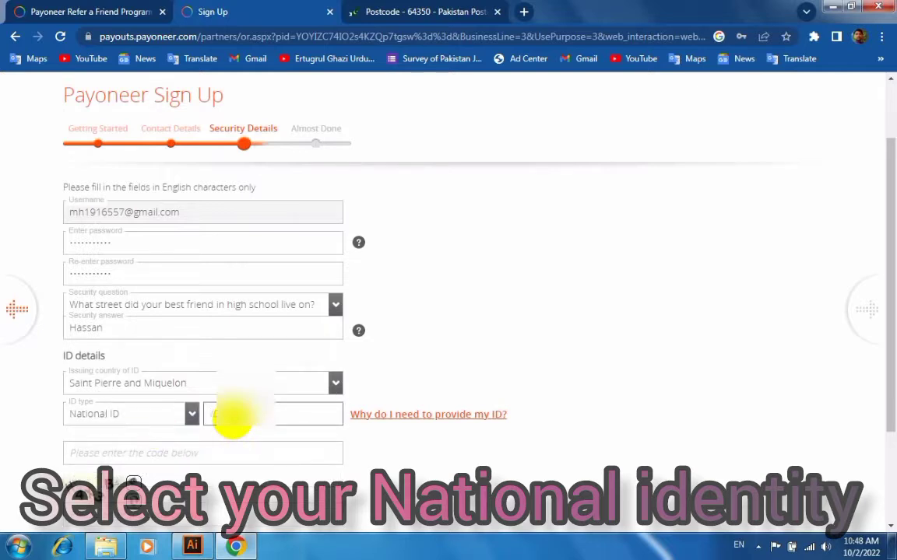
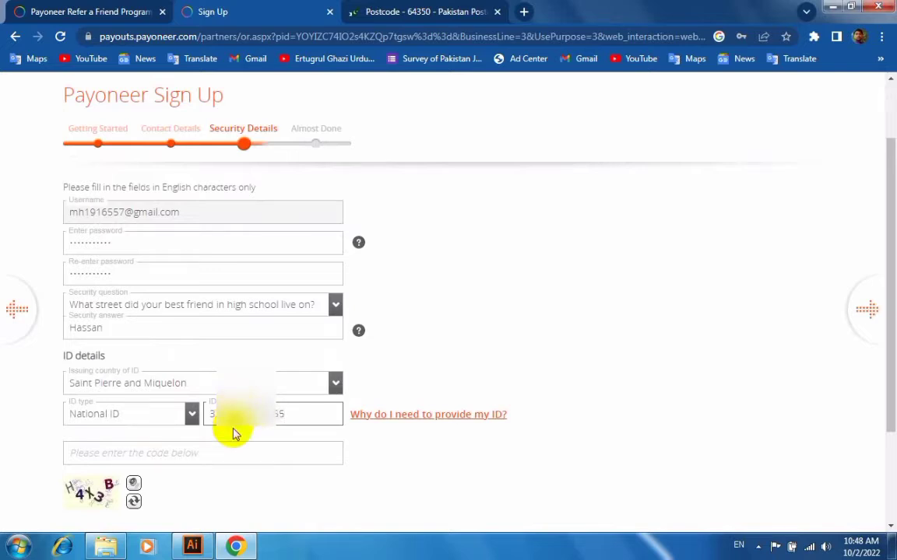
Enter the picture verification code, retyping it in capital letters.
{"action": "left_click", "coordinate": [185, 452]}
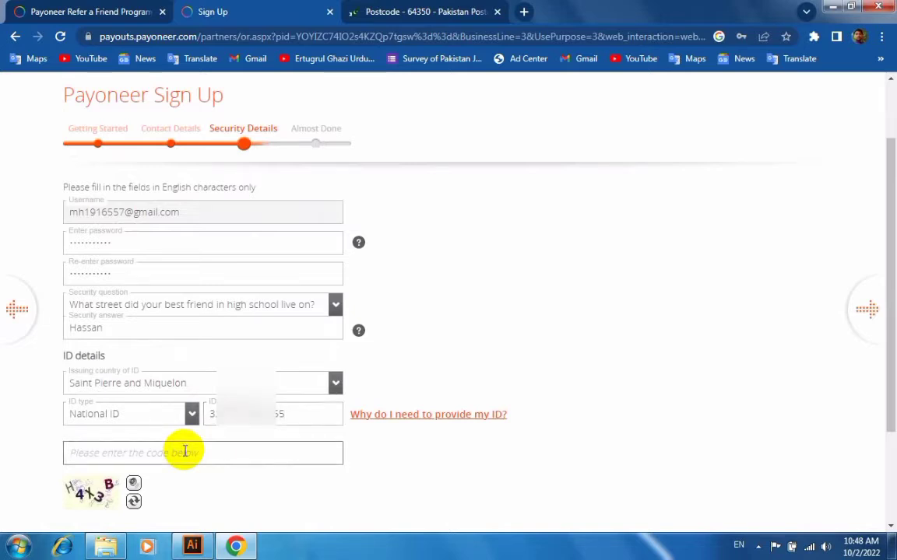
{"action": "type", "text": "h4"}
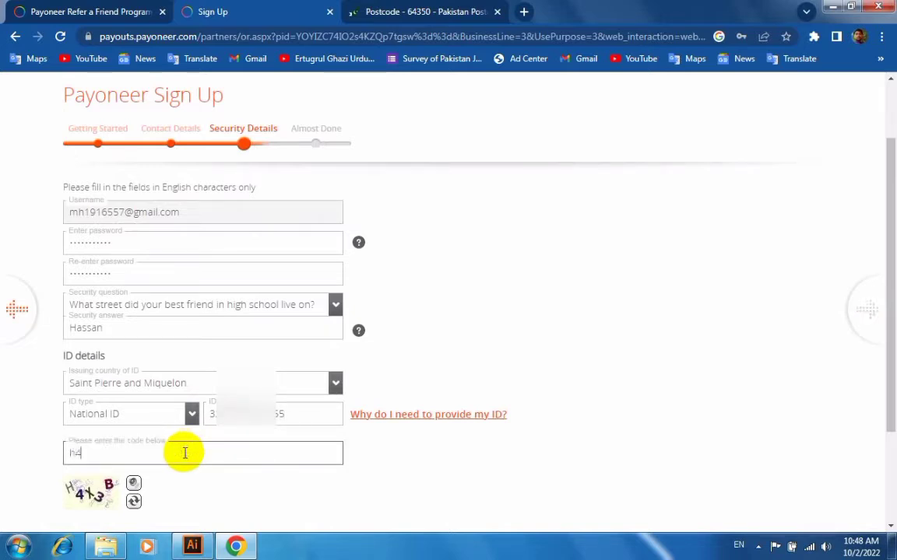
{"action": "type", "text": "x3b"}
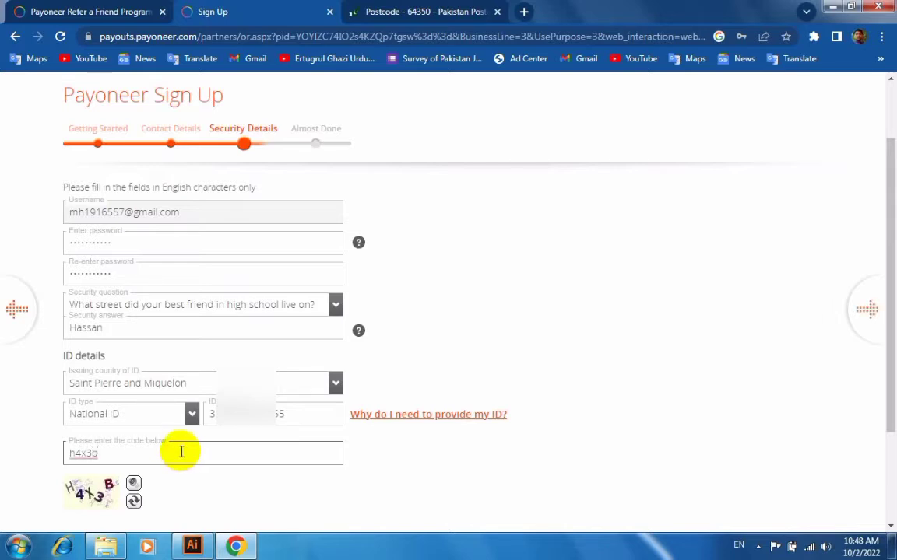
{"action": "key", "text": "BackSpace"}
{"action": "key", "text": "BackSpace"}
{"action": "key", "text": "BackSpace"}
{"action": "key", "text": "BackSpace"}
{"action": "key", "text": "BackSpace"}
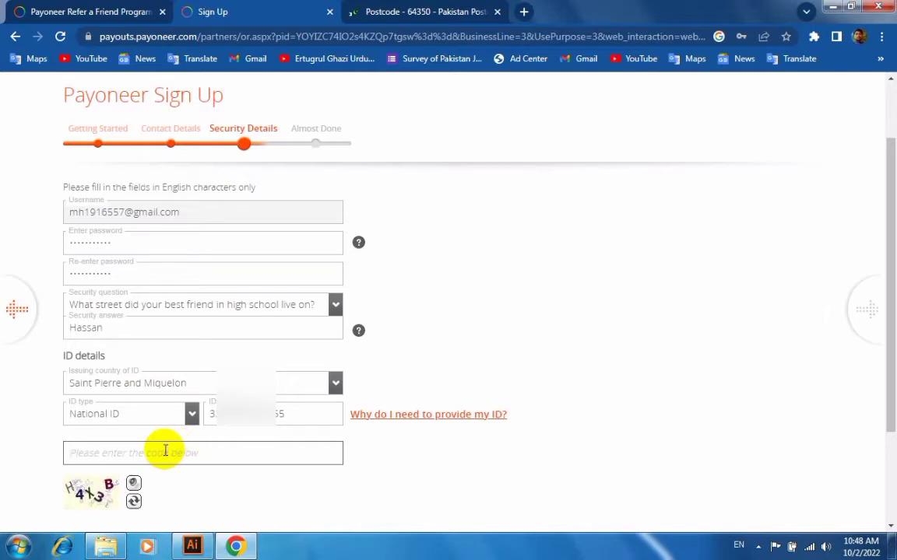
{"action": "type", "text": "H"}
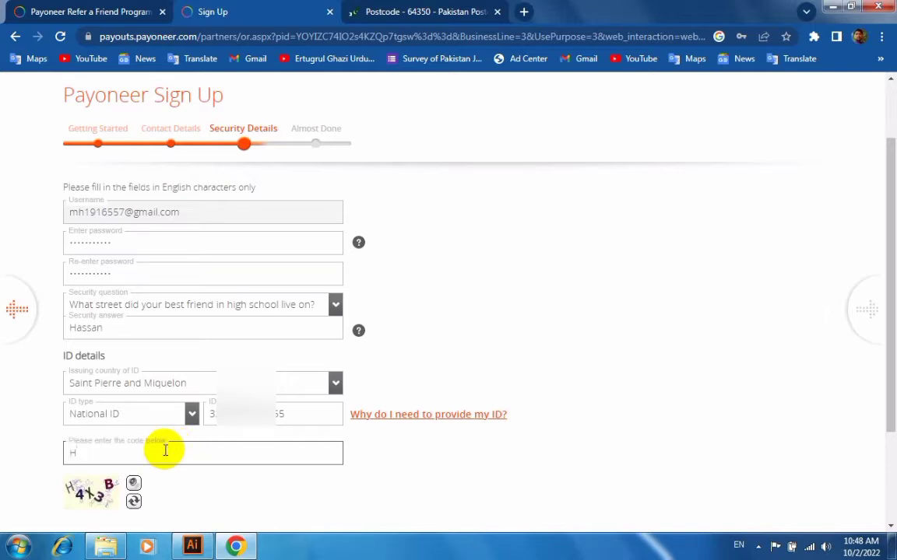
{"action": "type", "text": "4X3B"}
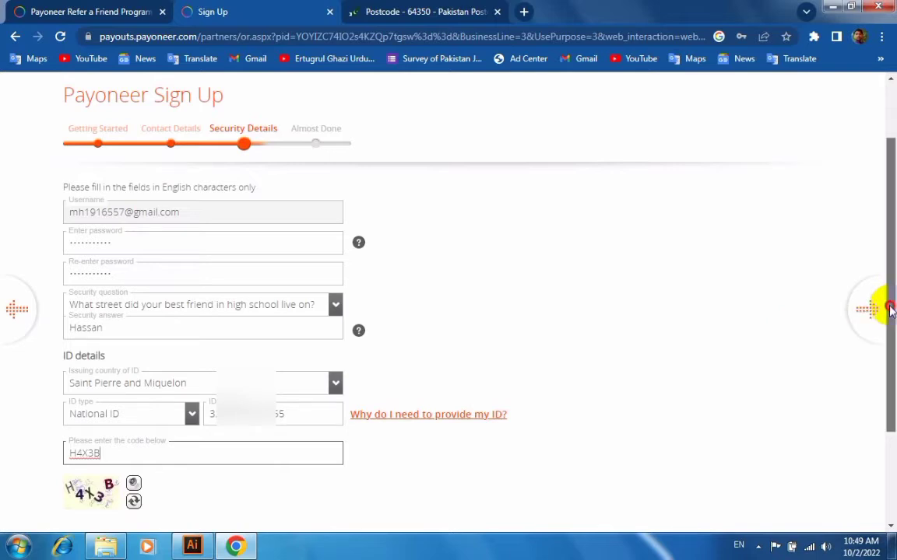
{"action": "scroll", "coordinate": [868, 381], "scroll_direction": "down", "scroll_amount": 2}
Submit the security details, then set the Currency dropdown to USD after briefly trying PKR.
{"action": "key", "text": "Return"}
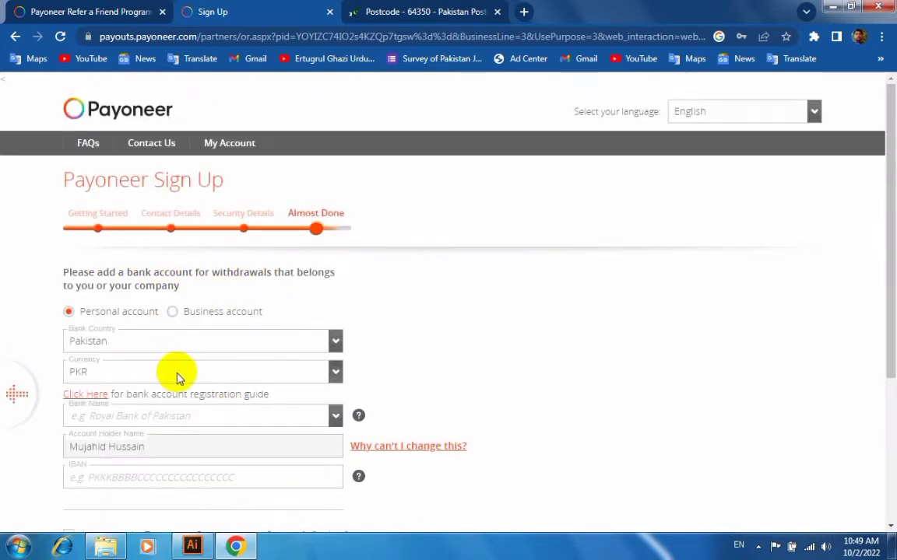
{"action": "left_click", "coordinate": [340, 372]}
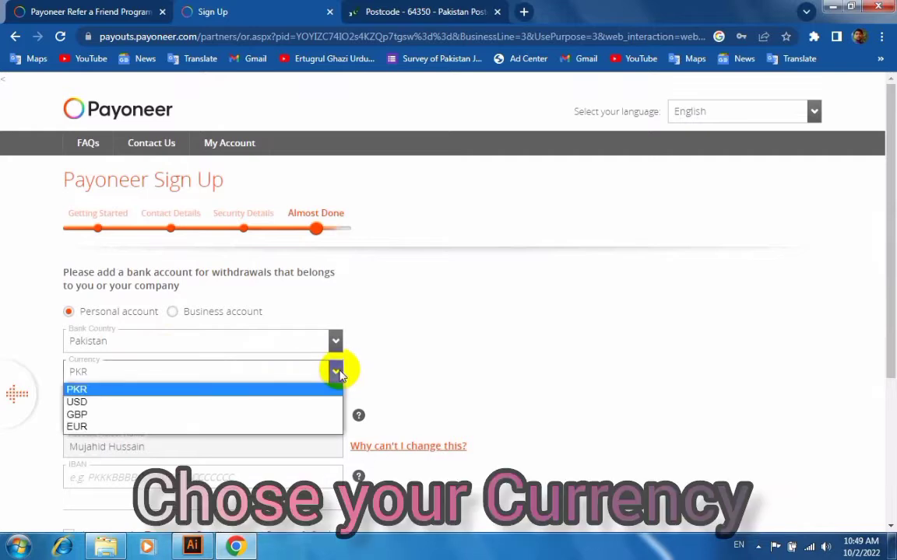
{"action": "left_click", "coordinate": [233, 406]}
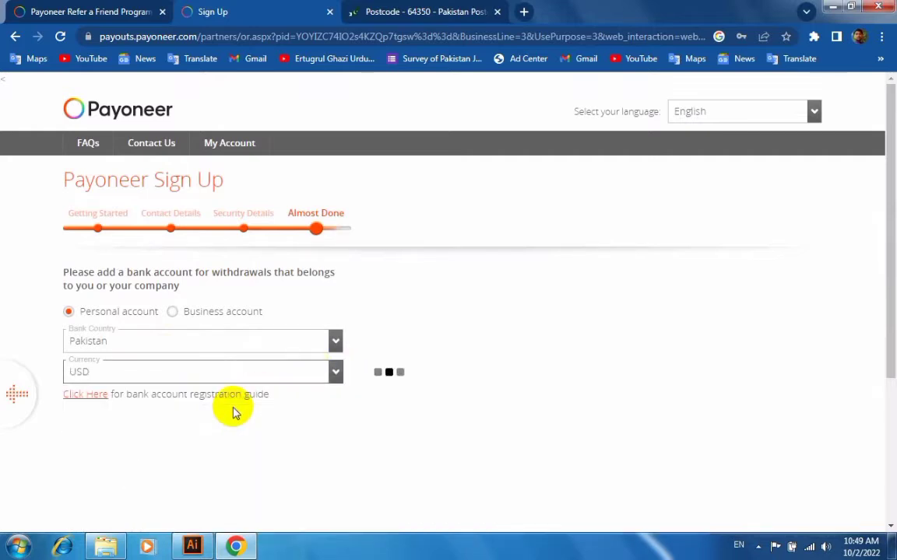
{"action": "left_click", "coordinate": [337, 371]}
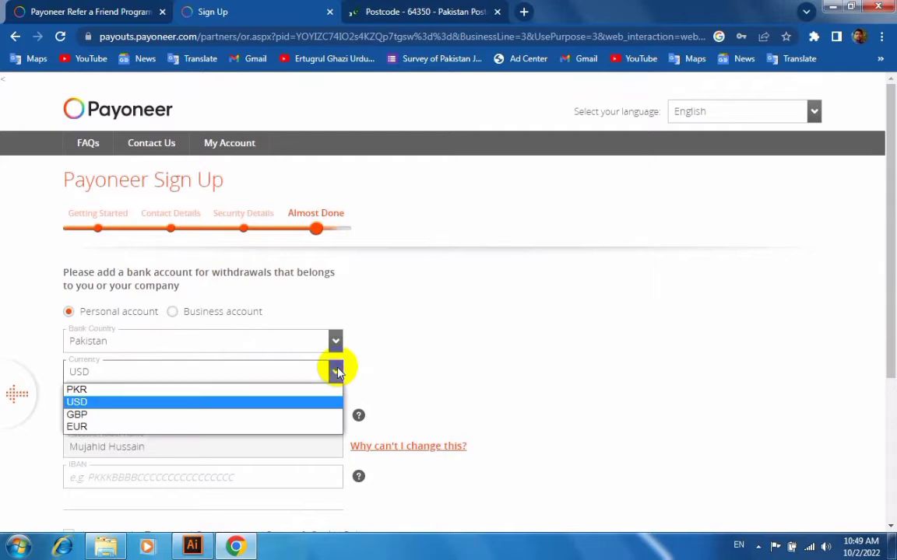
{"action": "left_click", "coordinate": [280, 389]}
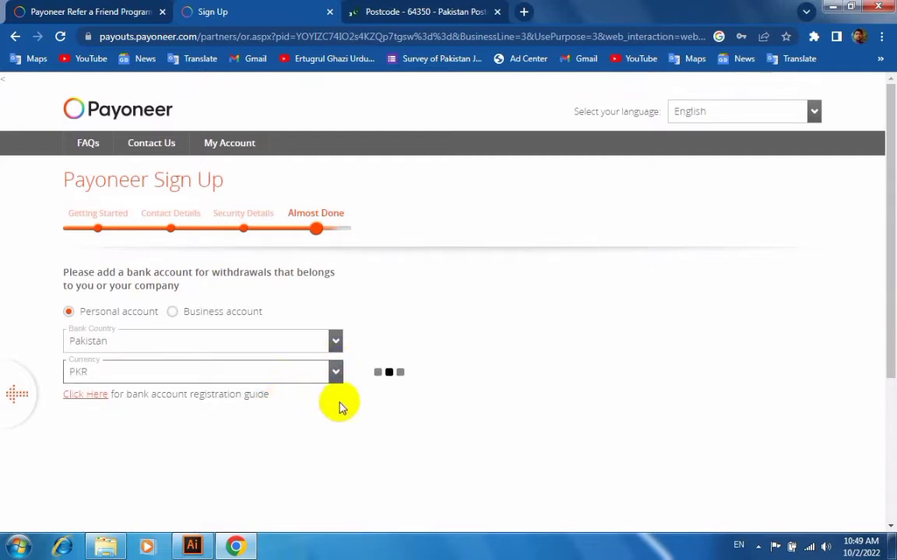
{"action": "left_click", "coordinate": [336, 374]}
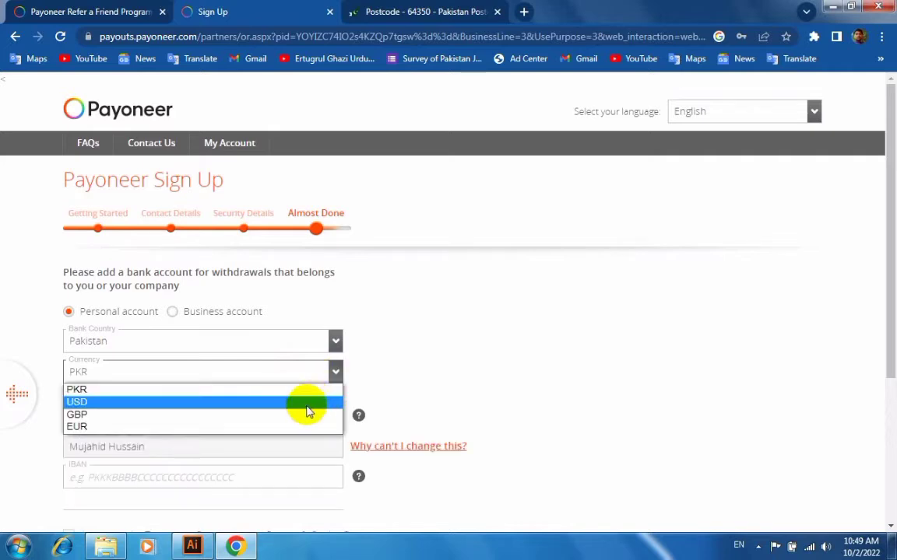
{"action": "left_click", "coordinate": [308, 402]}
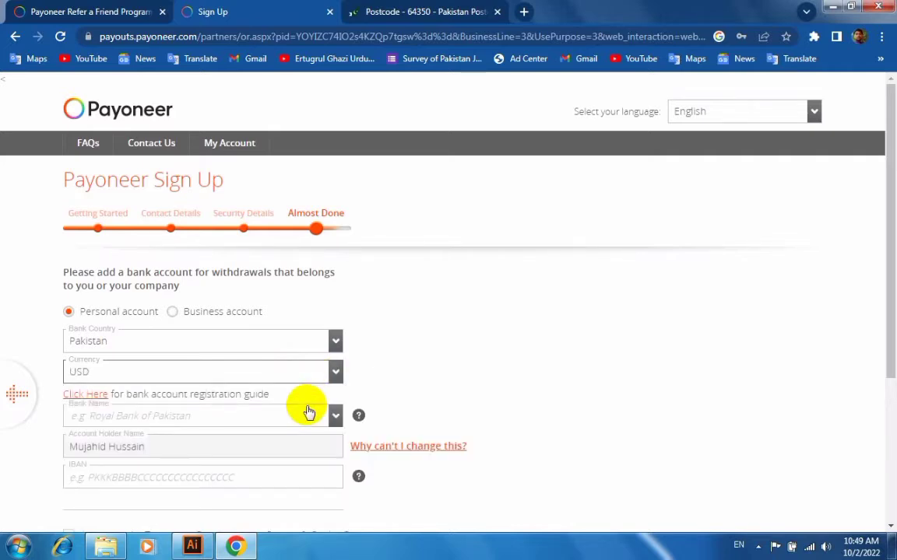
{"action": "scroll", "coordinate": [309, 412], "scroll_direction": "down", "scroll_amount": 2}
Select Allied Bank Limited as the bank, paste the account's IBAN, and submit.
{"action": "left_click", "coordinate": [335, 277]}
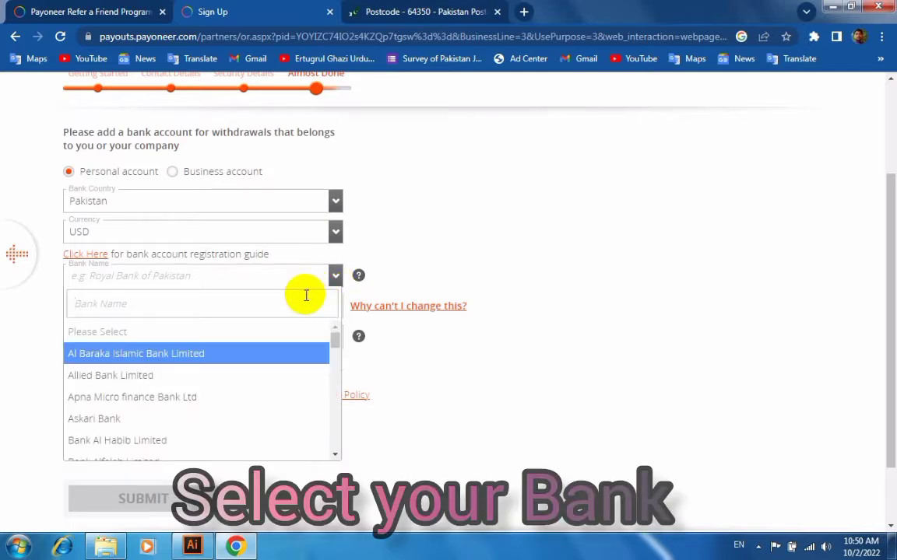
{"action": "left_click", "coordinate": [193, 377]}
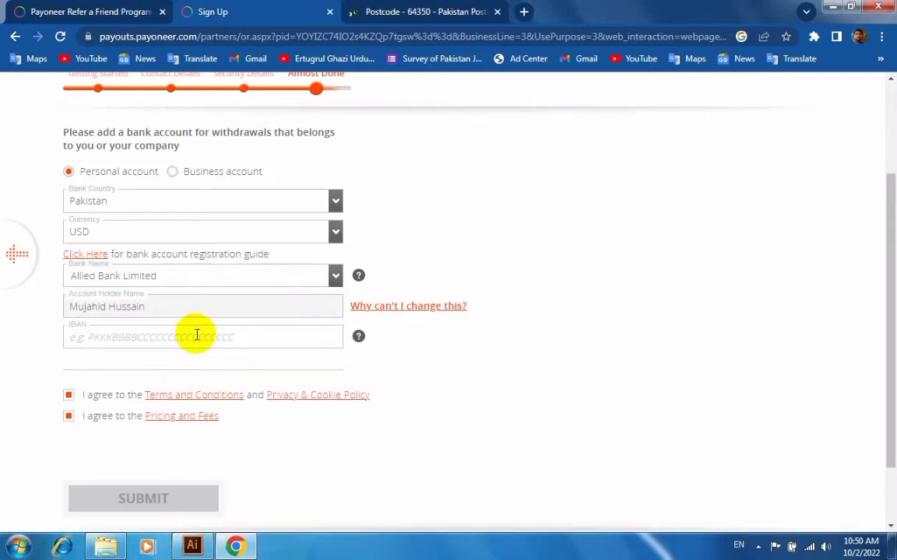
{"action": "left_click", "coordinate": [197, 335]}
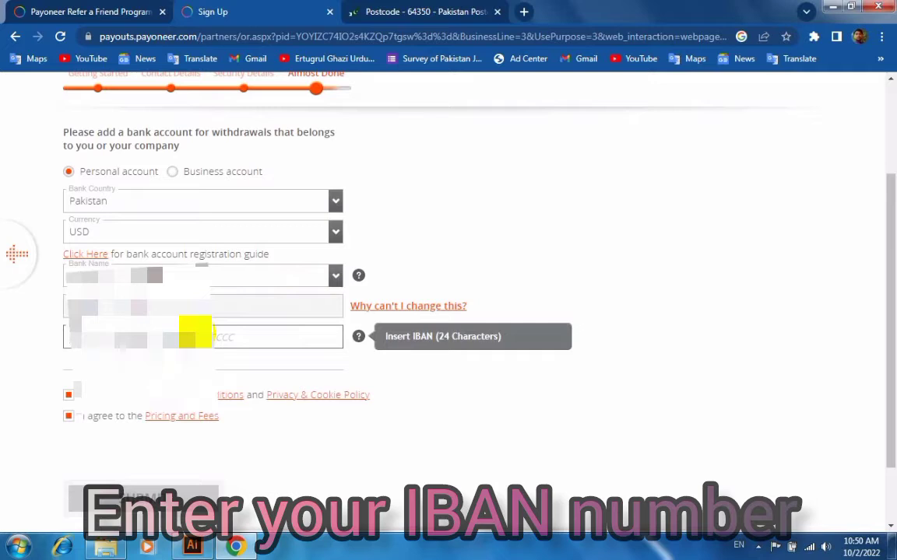
{"action": "key", "text": "ctrl+v"}
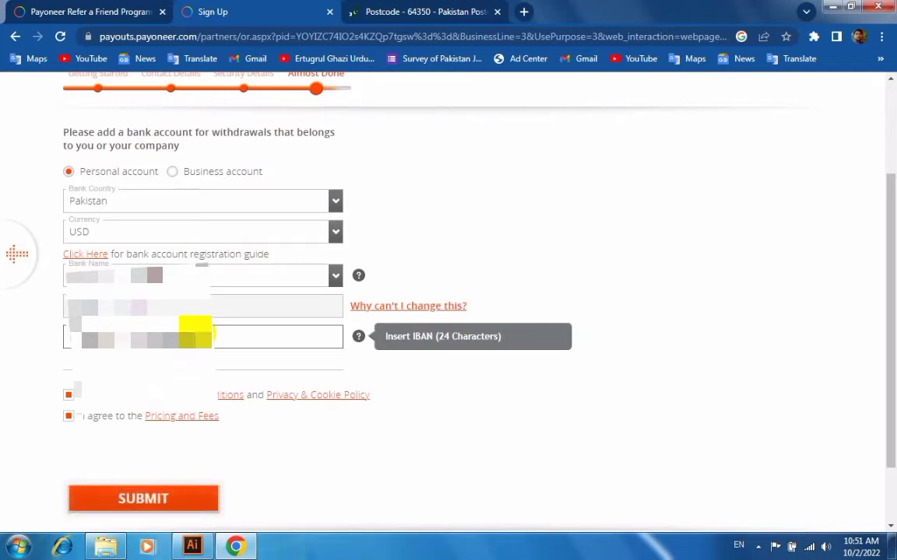
{"action": "left_click", "coordinate": [147, 500]}
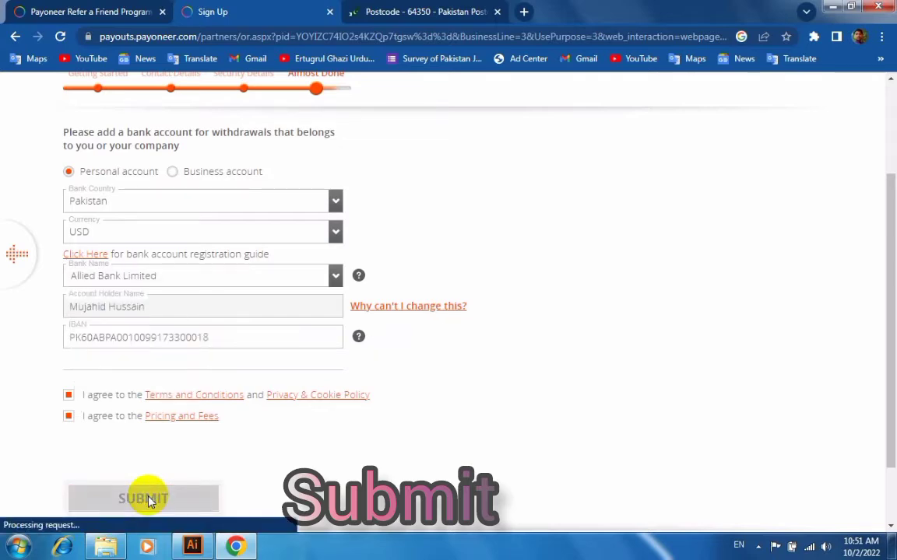
Review the Congratulations page, then open the Gmail inbox from the bookmark bar.
{"action": "scroll", "coordinate": [150, 501], "scroll_direction": "up", "scroll_amount": 1}
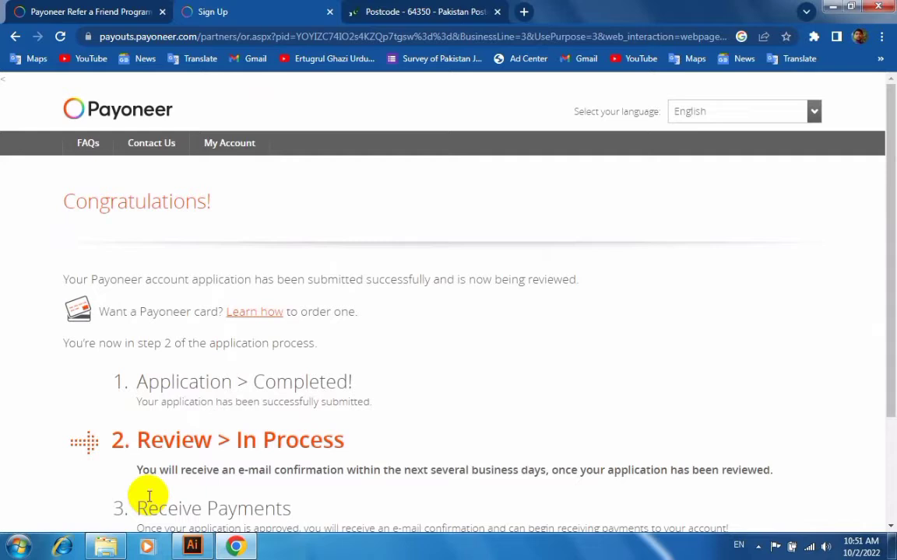
{"action": "scroll", "coordinate": [147, 498], "scroll_direction": "down", "scroll_amount": 3}
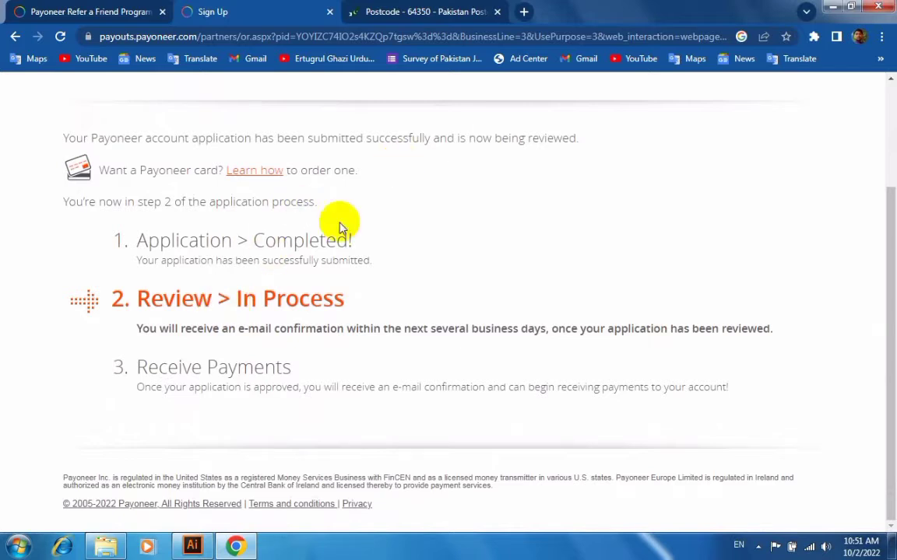
{"action": "left_click", "coordinate": [585, 62]}
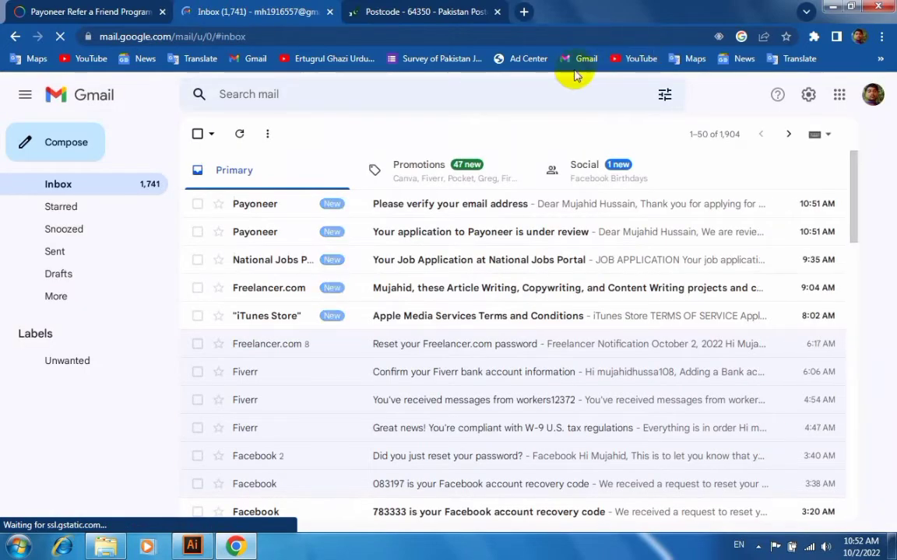
Open Payoneer's 'Please verify your email address' message and follow its VERIFY MY EMAIL link.
{"action": "left_click", "coordinate": [506, 206]}
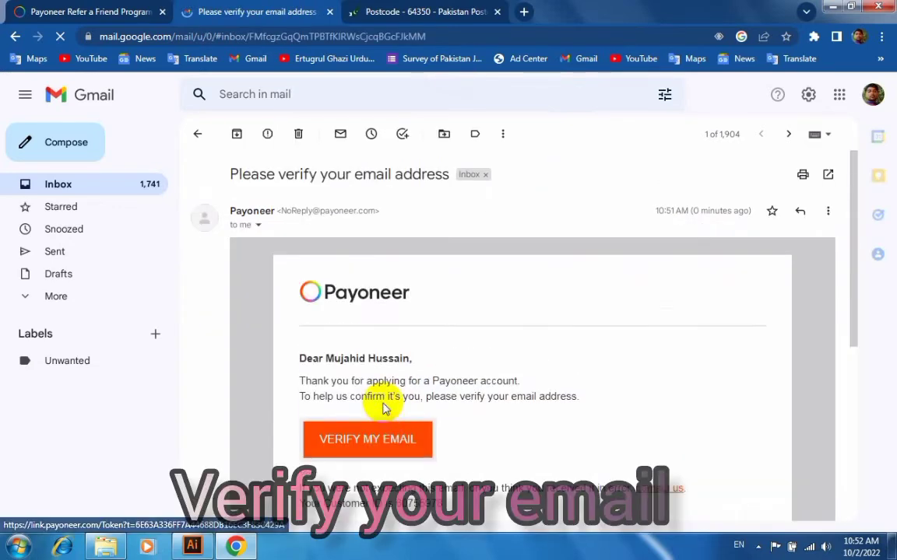
{"action": "left_click", "coordinate": [388, 448]}
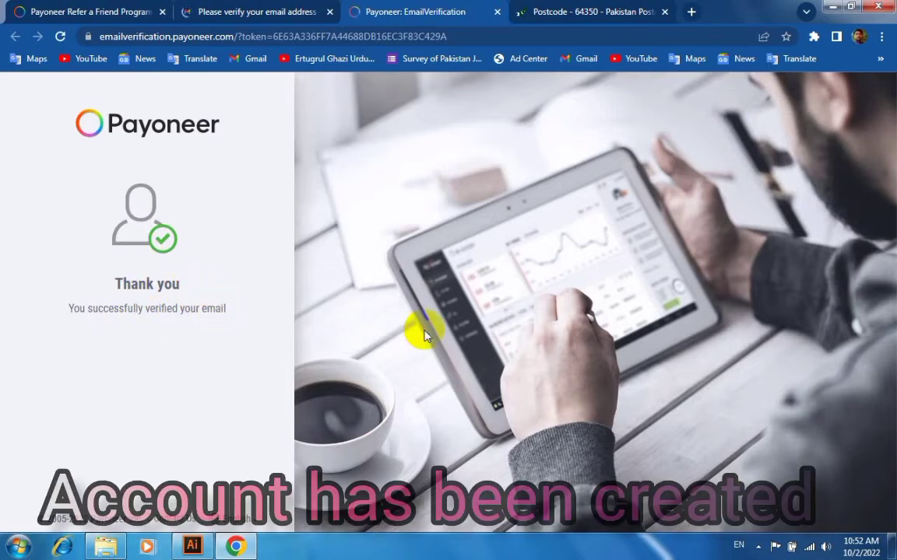
Interact with the Payoneer verification page showing the Thank you confirmation.
{"action": "left_click", "coordinate": [484, 344]}
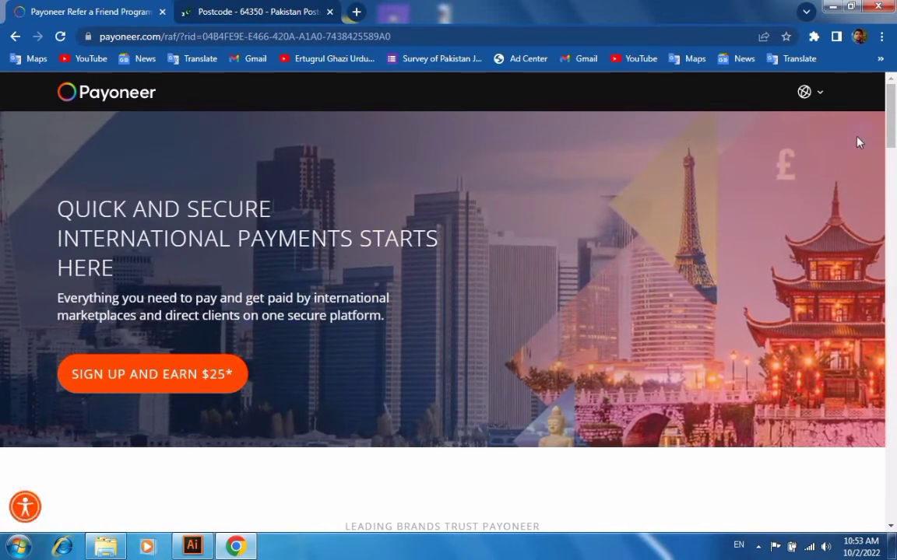
Reach the account types page via 'Sign up and earn $25*', then choose Sign In.
{"action": "left_click", "coordinate": [890, 120]}
{"action": "mouse_move", "coordinate": [890, 120]}
{"action": "left_mouse_down"}
{"action": "mouse_move", "coordinate": [877, 192]}
{"action": "mouse_move", "coordinate": [883, 301]}
{"action": "mouse_move", "coordinate": [867, 368]}
{"action": "mouse_move", "coordinate": [875, 412]}
{"action": "mouse_move", "coordinate": [866, 407]}
{"action": "mouse_move", "coordinate": [853, 498]}
{"action": "mouse_move", "coordinate": [864, 262]}
{"action": "mouse_move", "coordinate": [894, 124]}
{"action": "left_mouse_up"}
{"action": "scroll", "coordinate": [877, 339], "scroll_direction": "up", "scroll_amount": 2}
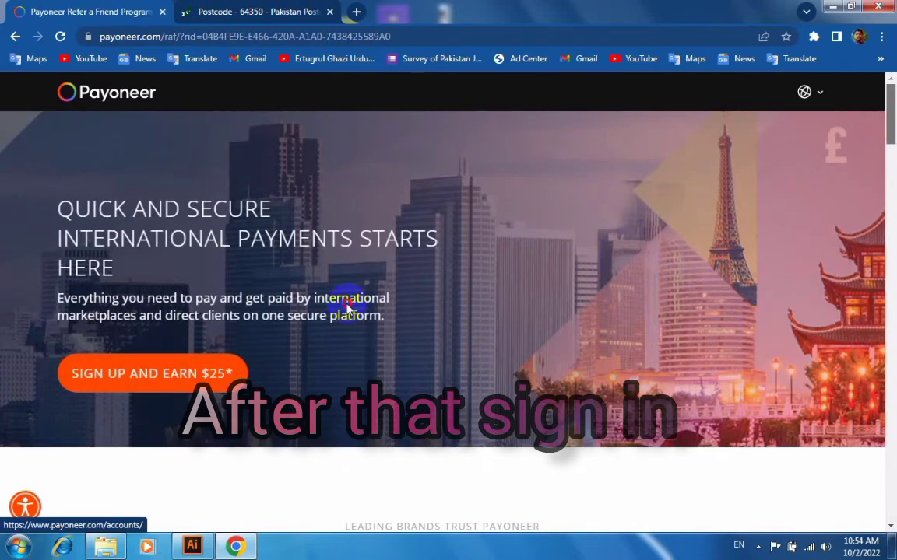
{"action": "left_click", "coordinate": [192, 386]}
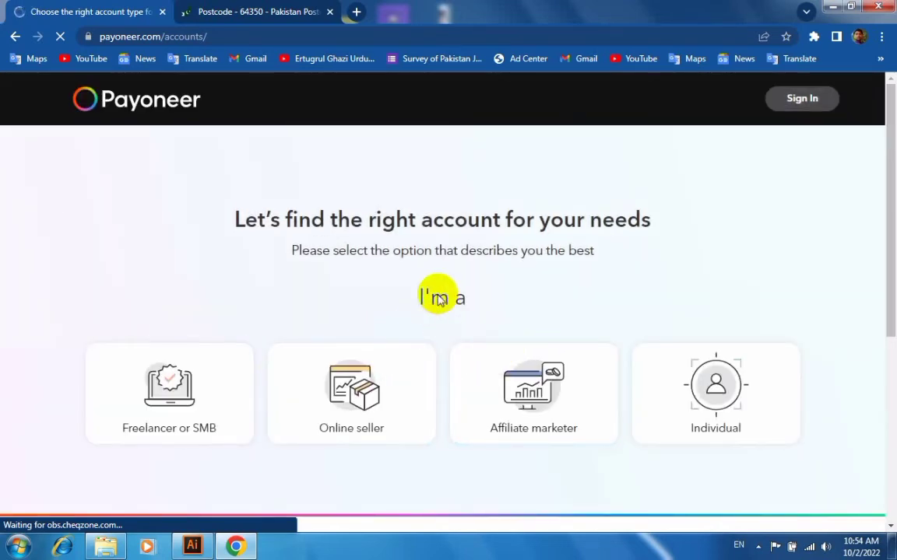
{"action": "scroll", "coordinate": [437, 299], "scroll_direction": "down", "scroll_amount": 4}
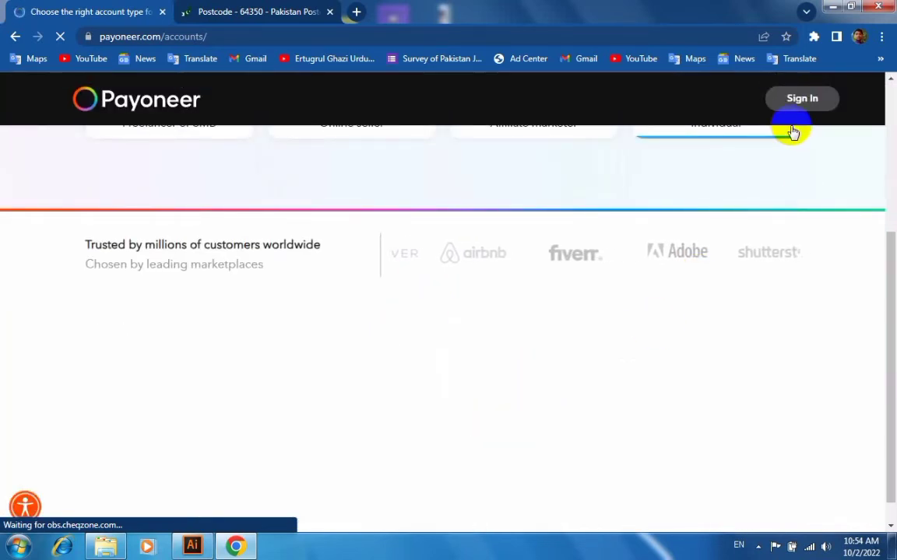
{"action": "left_click", "coordinate": [794, 100]}
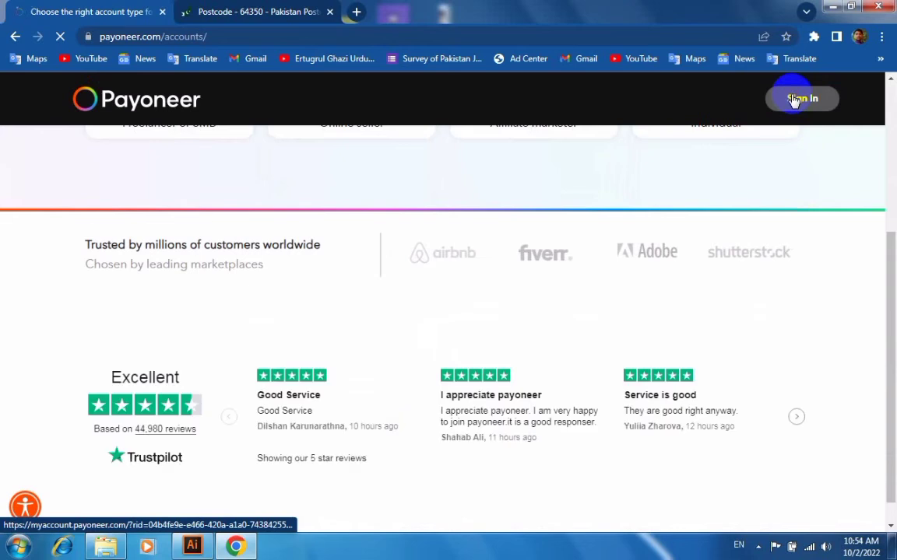